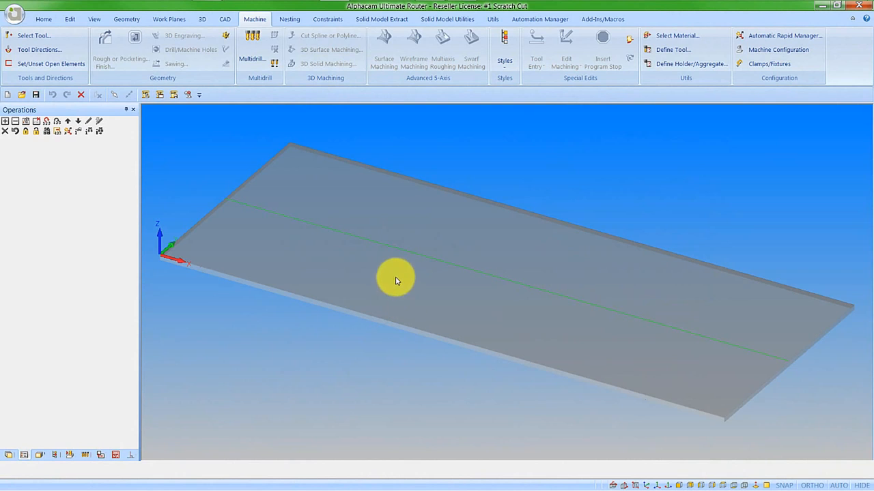
- Select the 300 x 3.2mm Saw from the Alphacam 2016 R1 tool folder as the active tool
click(35, 37)
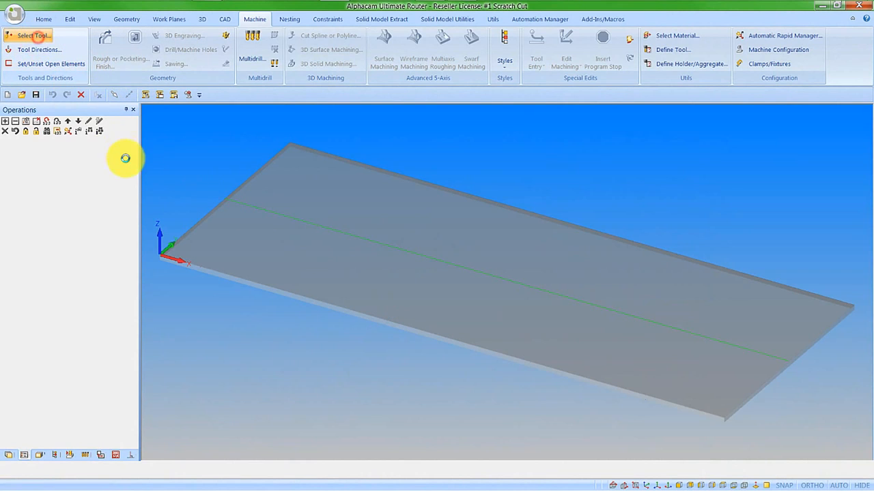
click(146, 131)
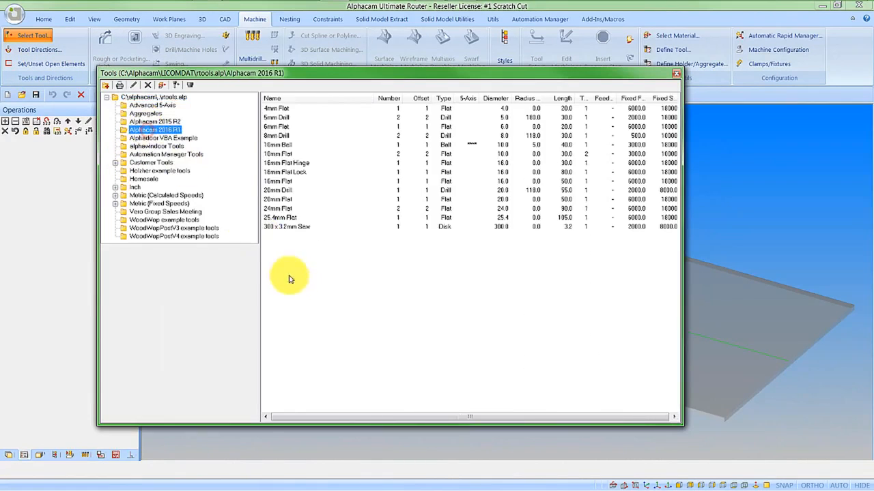
double_click(286, 227)
click(392, 238)
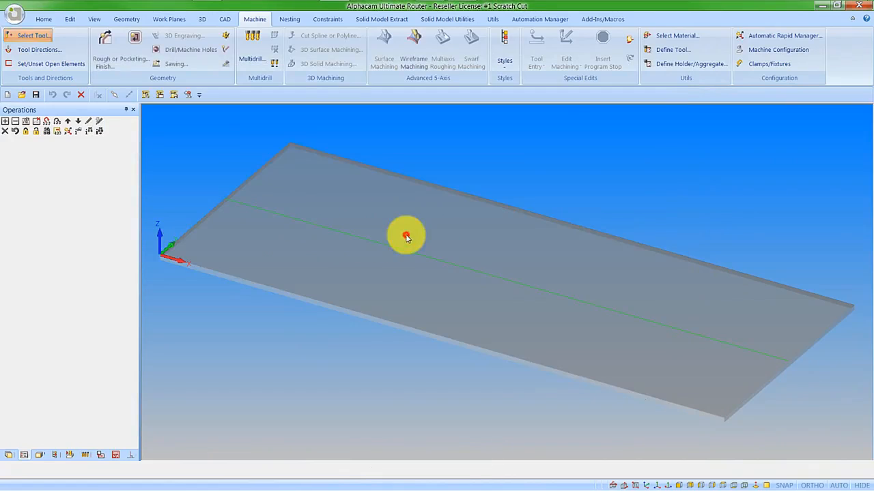
- Start a sawing operation on selected geometries with manual Z levels, cutting past open ends by a distance of 10
click(174, 64)
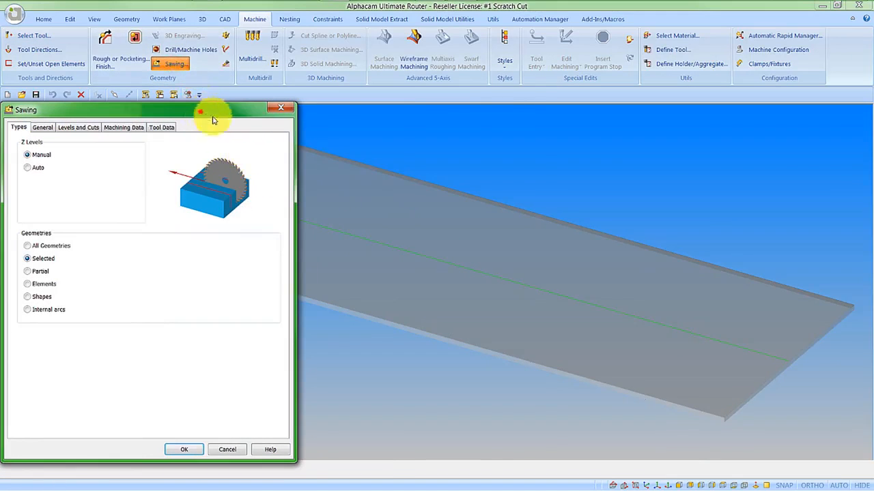
drag(212, 109, 443, 96)
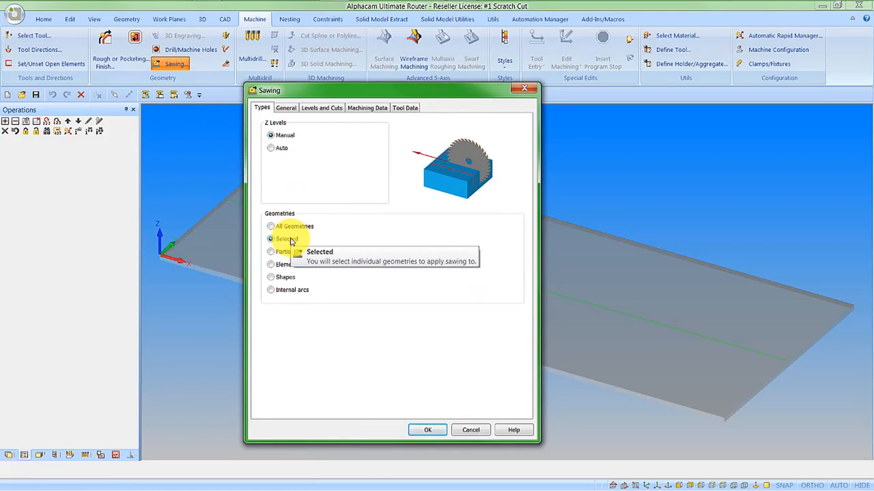
click(285, 109)
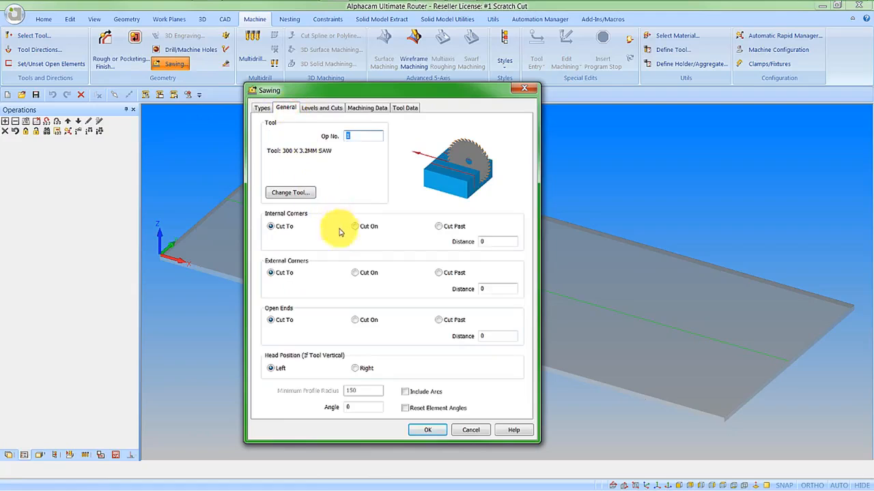
click(444, 320)
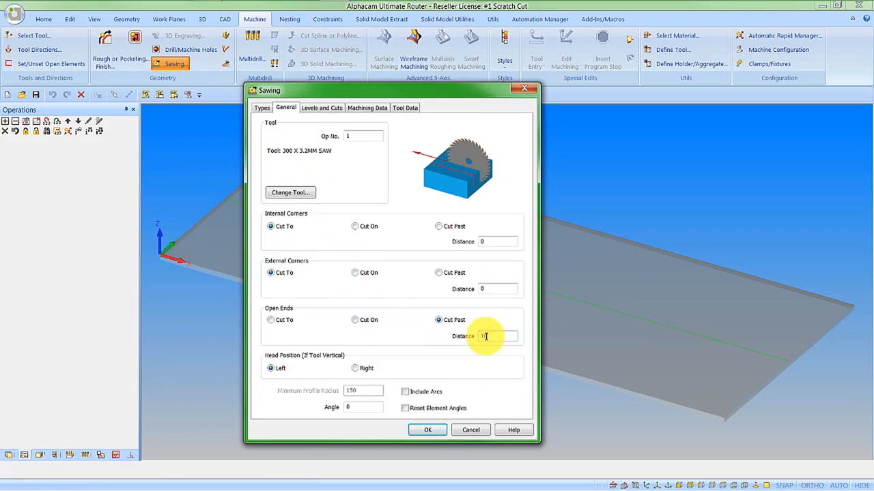
click(486, 337)
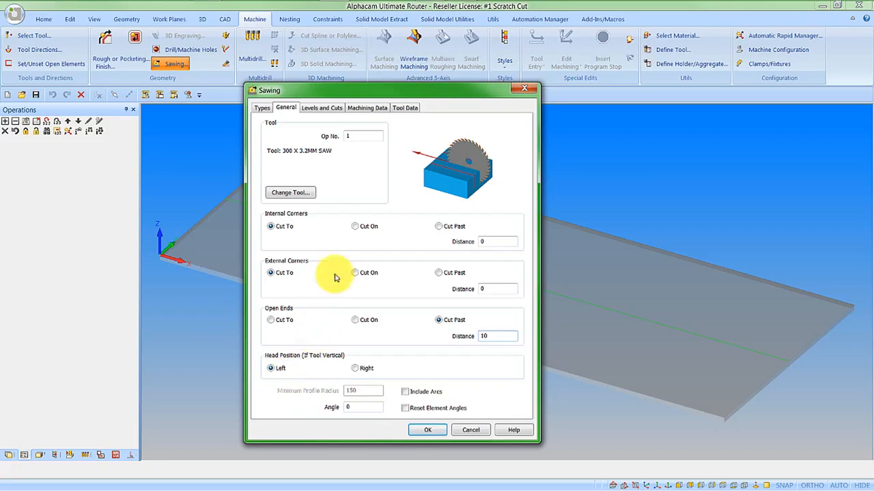
- Set the final depth to -5 and enable a scratch cut with depth 1, running opposite to the first cut
click(326, 109)
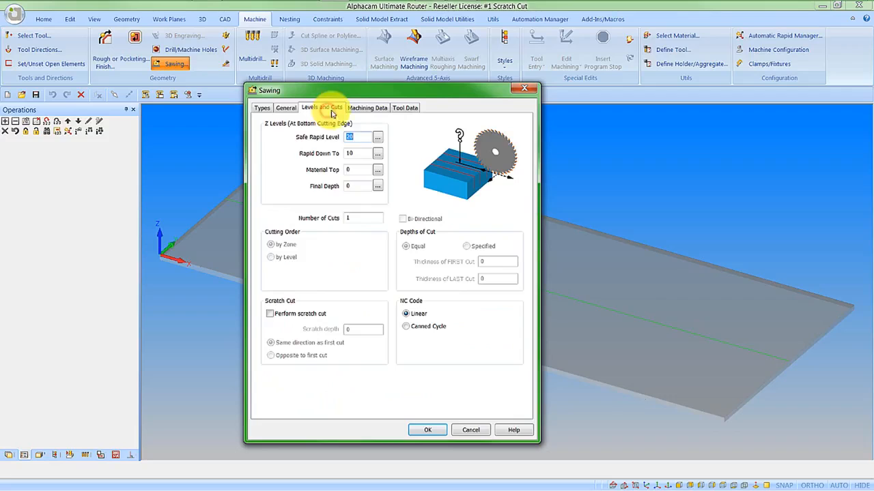
click(350, 187)
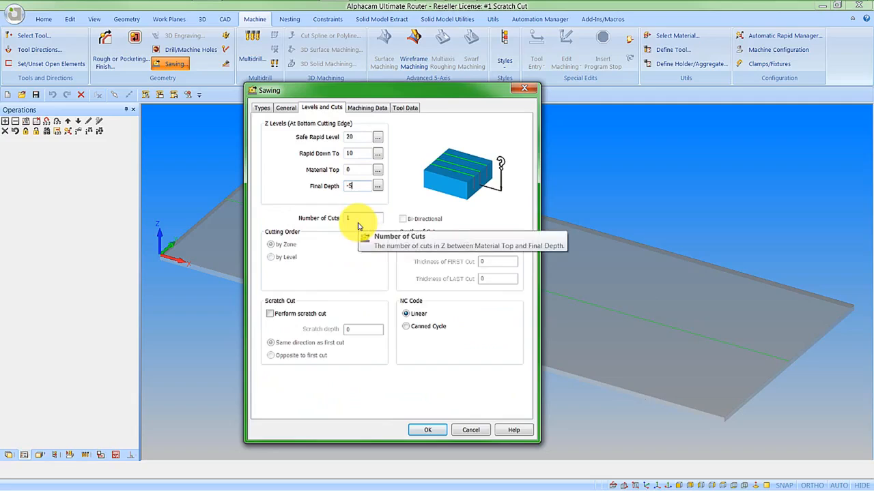
click(269, 314)
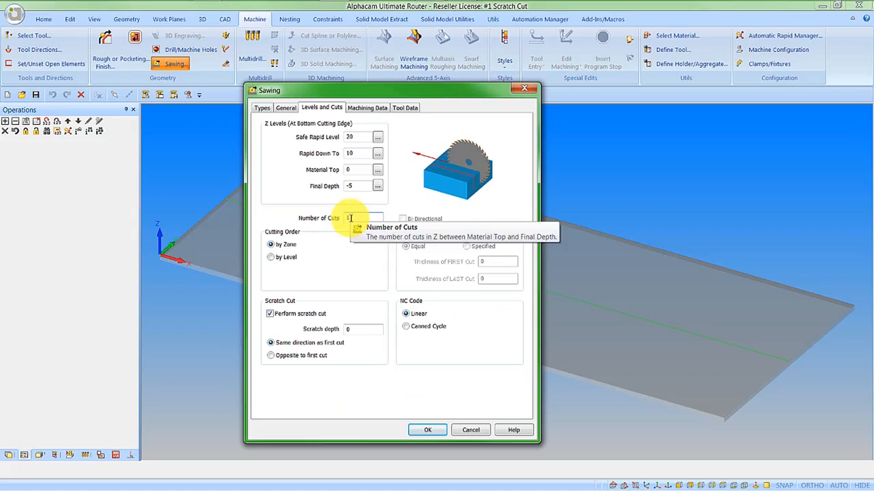
click(353, 331)
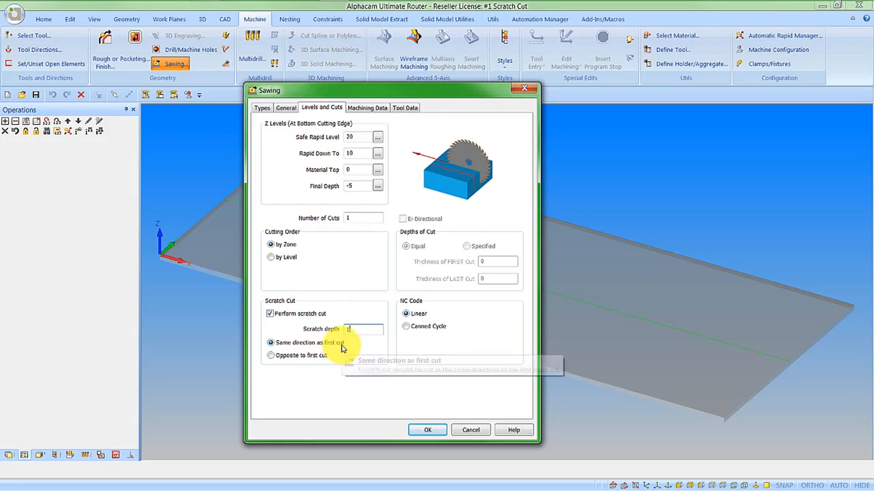
click(294, 356)
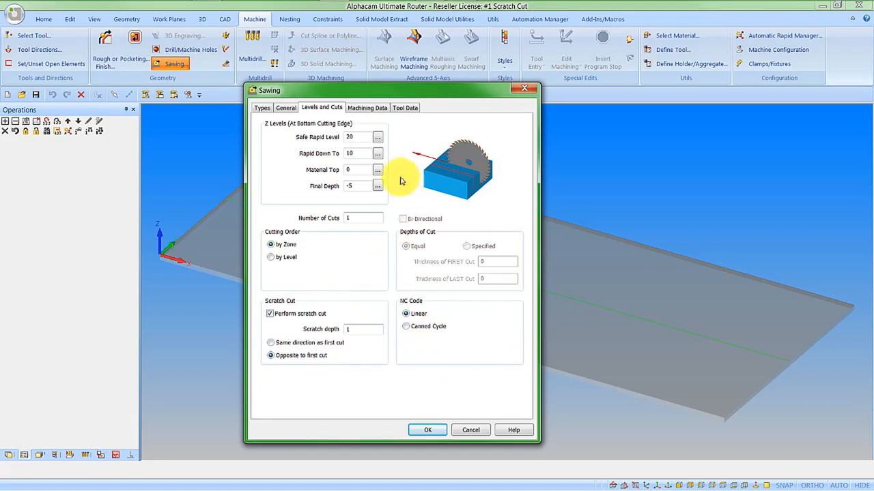
- Keep the default machining and tool data, and apply the sawing operation to the line running lengthwise across the panel
click(365, 107)
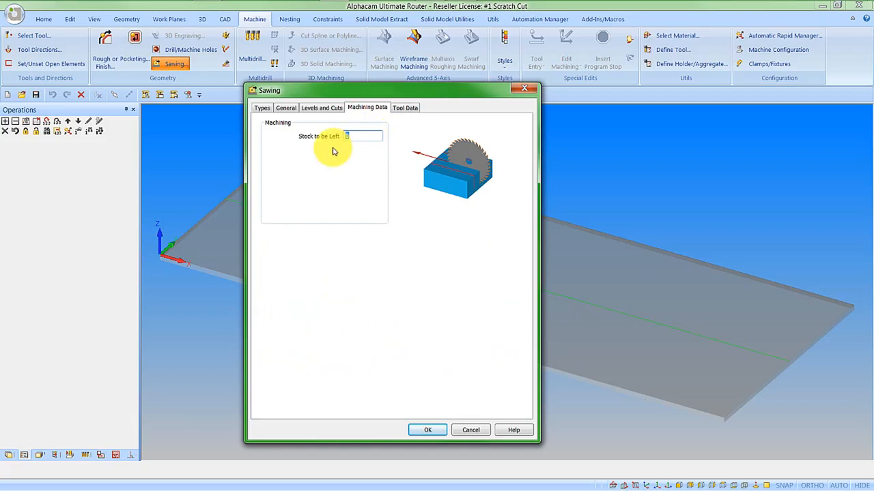
click(409, 108)
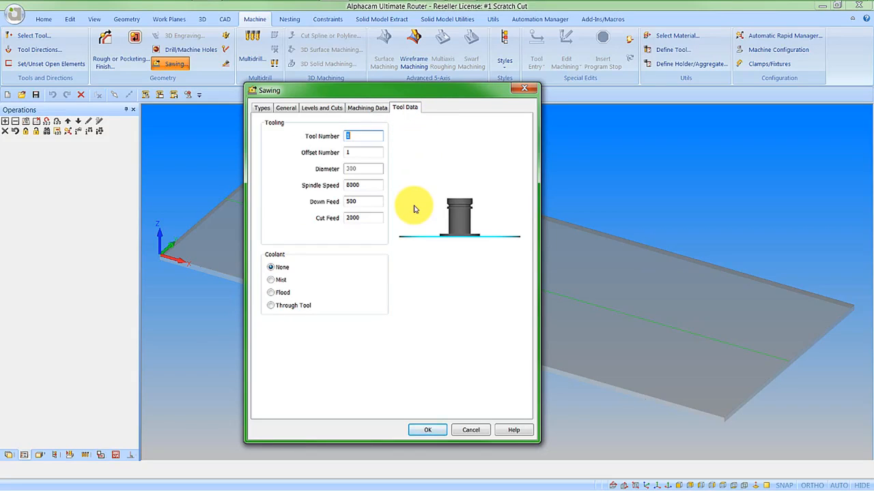
click(430, 430)
click(564, 301)
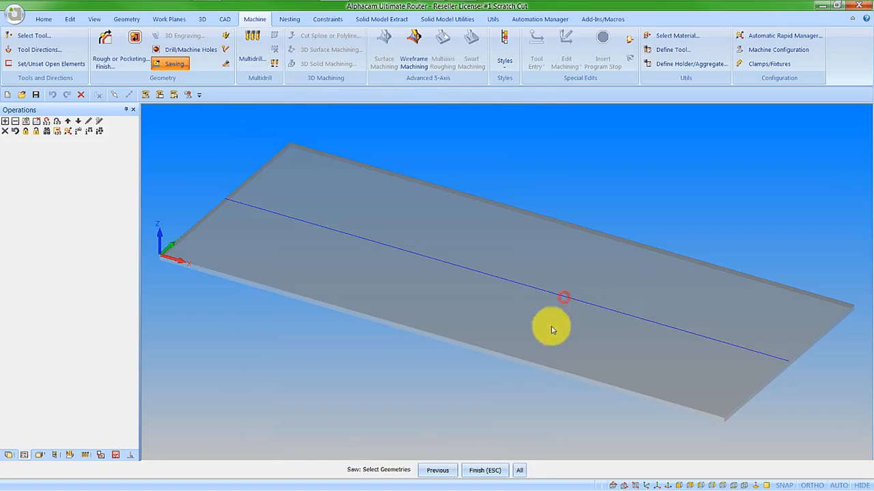
click(486, 470)
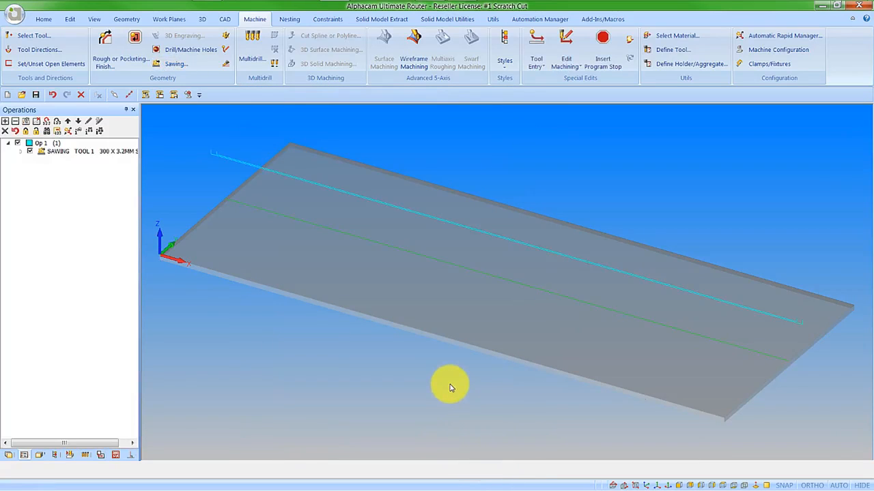
- Start a solid simulation of the saw cut, viewed close up at the panel edge where the blade enters
click(69, 455)
click(37, 123)
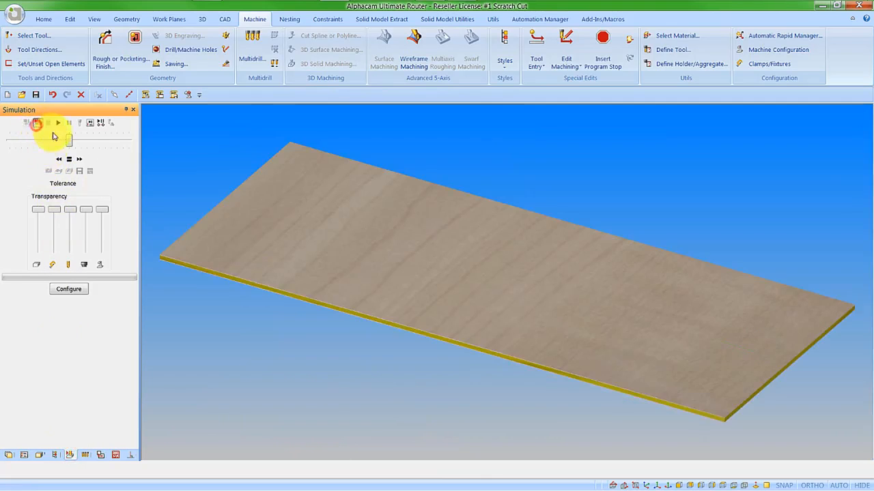
middle_drag(668, 364, 374, 305)
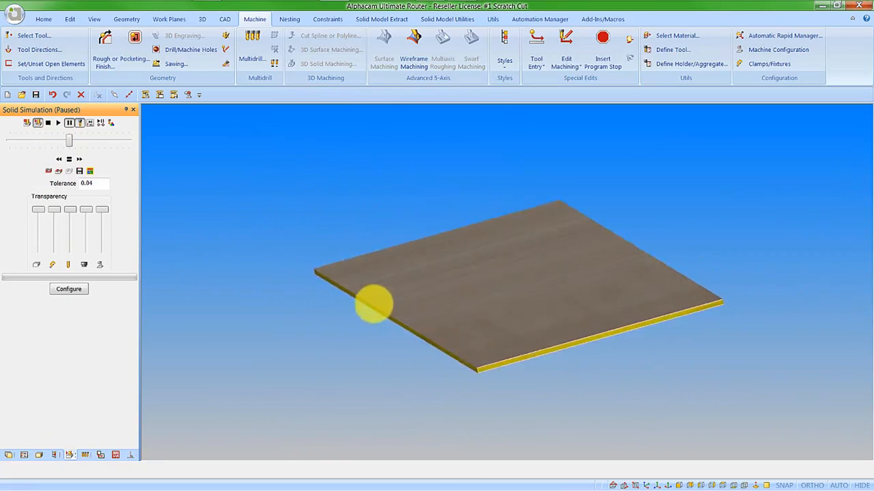
scroll(591, 340, up, 5)
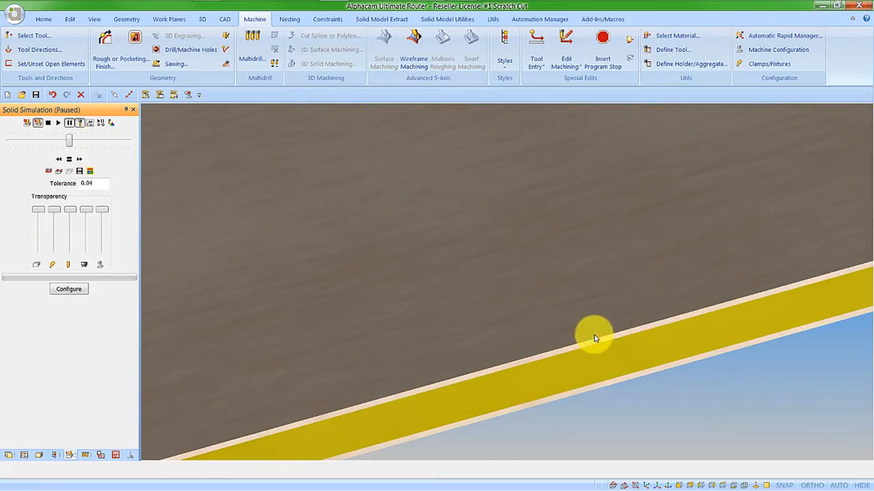
click(58, 123)
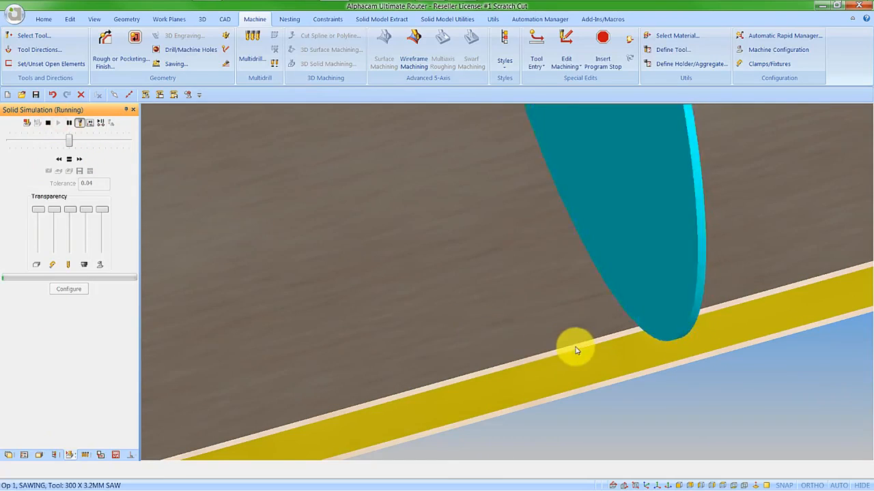
middle_drag(575, 350, 575, 339)
scroll(622, 359, down, 2)
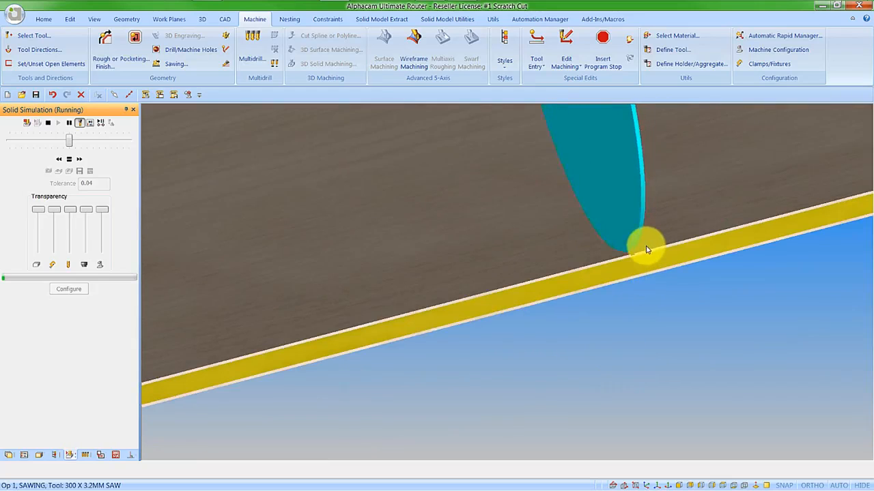
- Speed up the solid simulation until it finishes and examine the groove in the panel
click(80, 159)
click(82, 159)
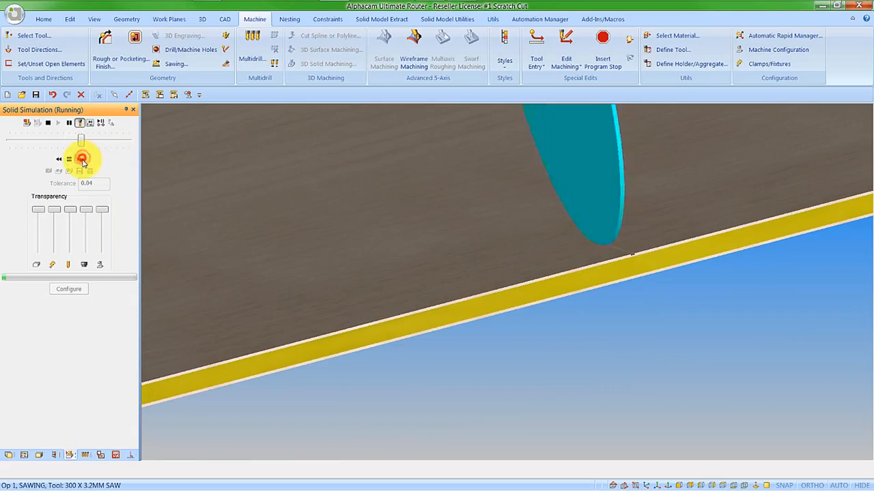
click(82, 159)
click(82, 159)
click(82, 159)
click(82, 159)
click(512, 310)
scroll(546, 353, down, 5)
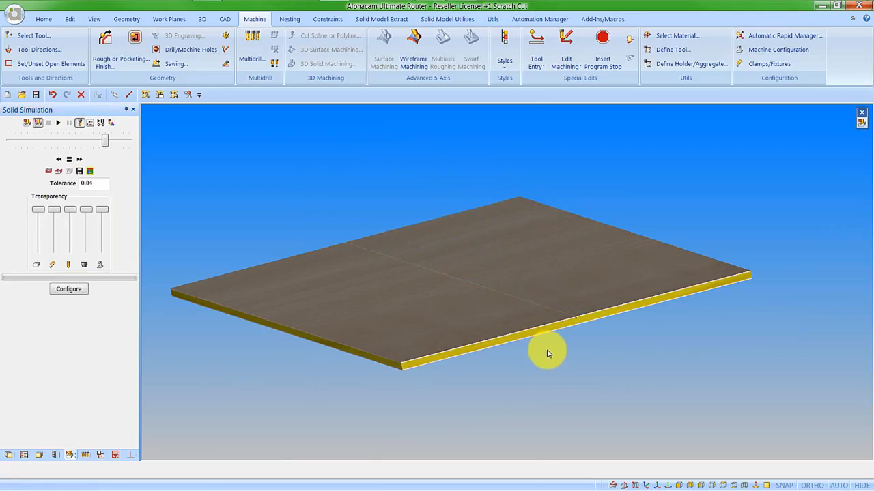
scroll(580, 315, up, 5)
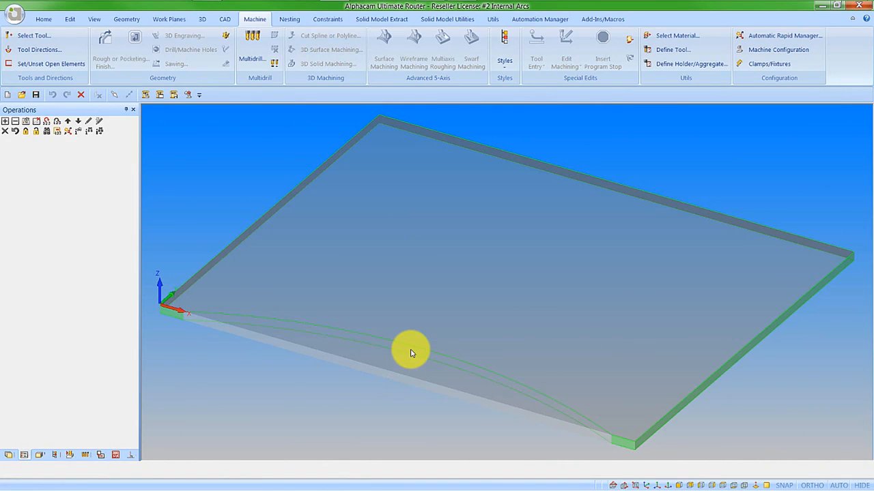
- Select the 300 x 3.2mm Saw and start a sawing operation with automatic Z levels for internal arcs
click(33, 36)
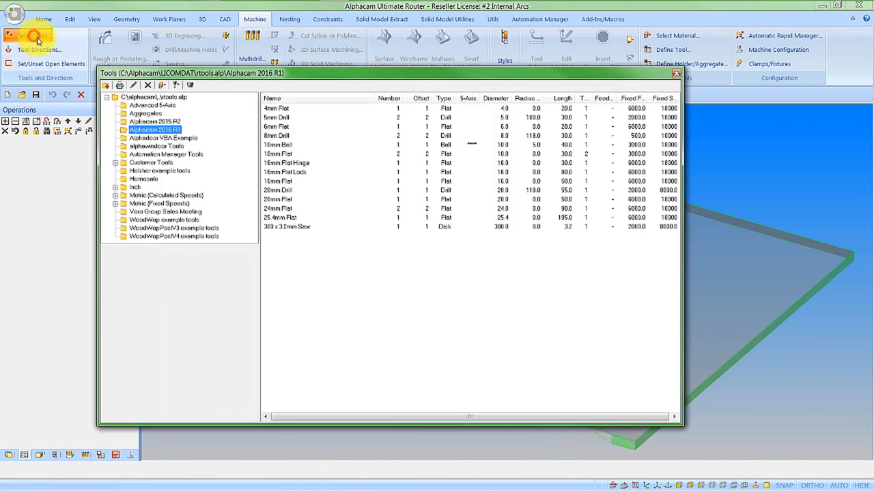
double_click(286, 226)
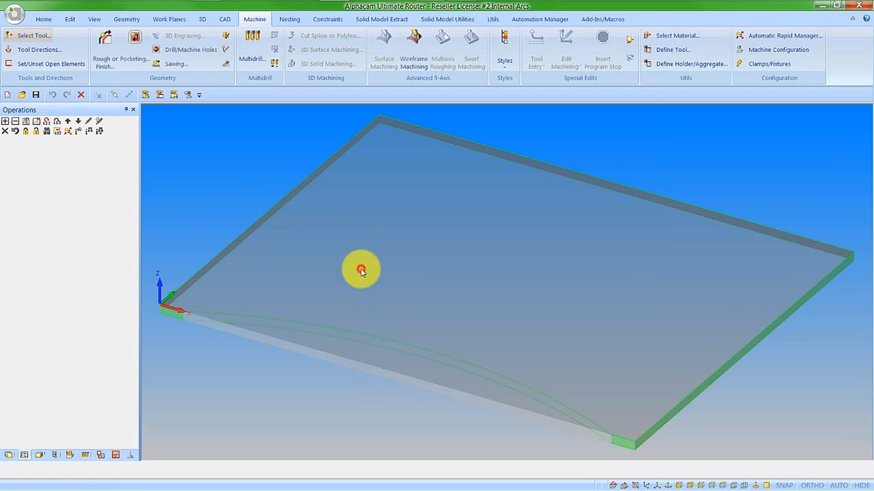
click(164, 65)
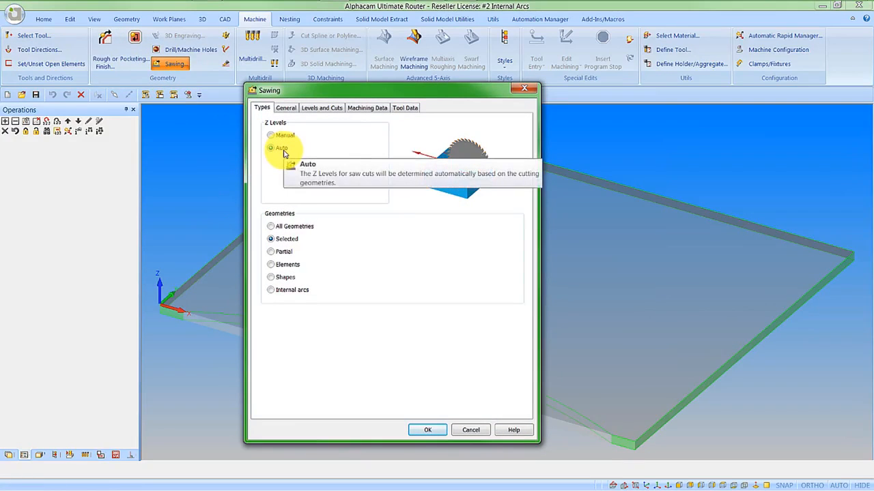
click(304, 292)
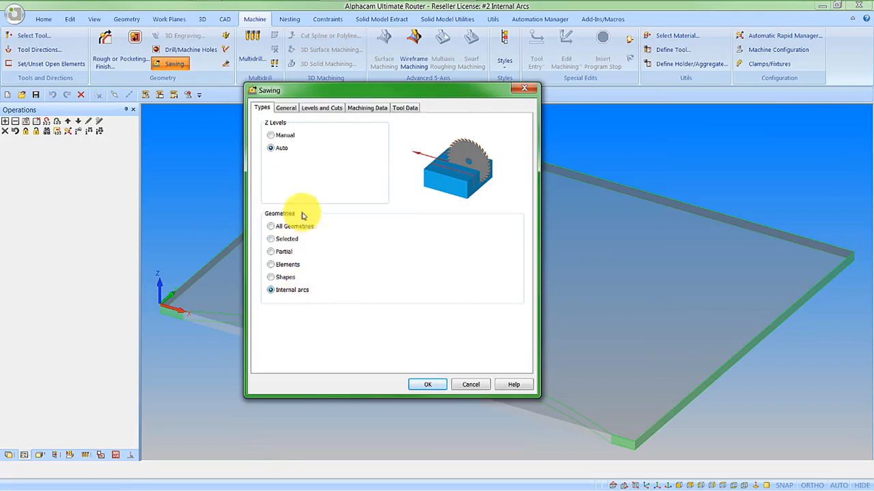
- Try the specified-angle option for disk tilting and return the tilting to automatic
click(286, 108)
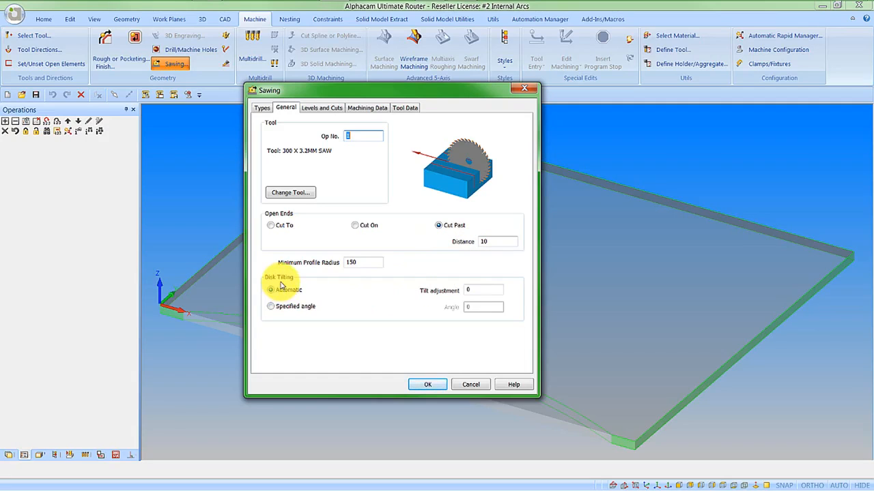
mouse_move(285, 295)
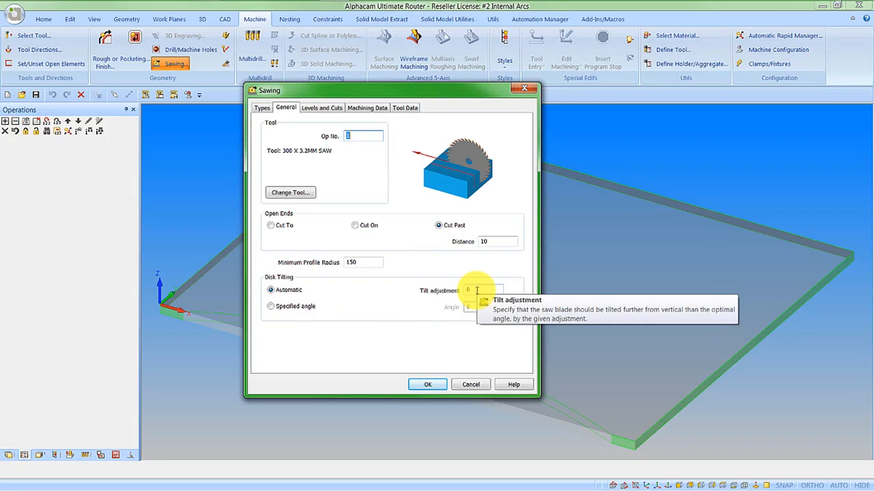
click(288, 307)
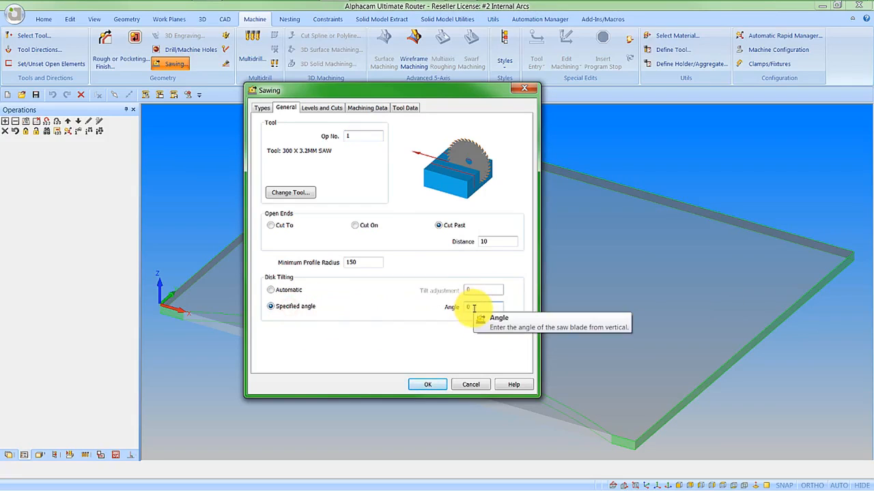
click(287, 292)
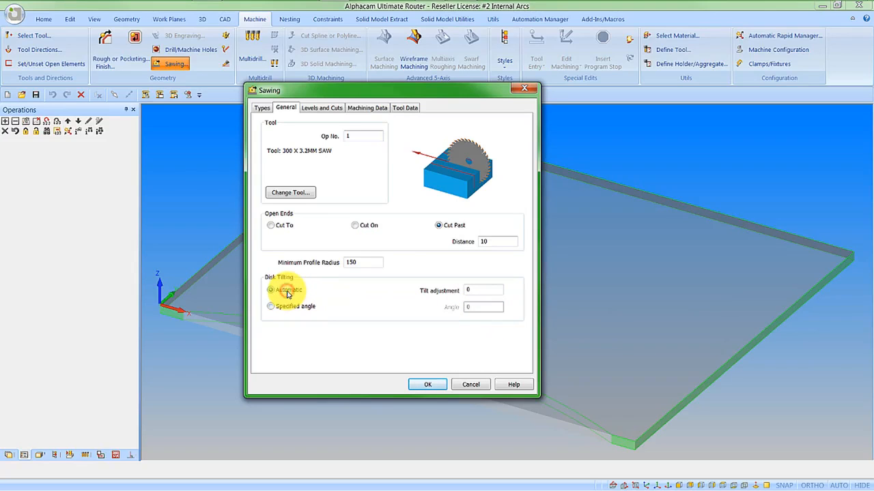
- Set the Z stock amount to -2 and the depth of cut to 8, and turn off the scratch cut
click(318, 110)
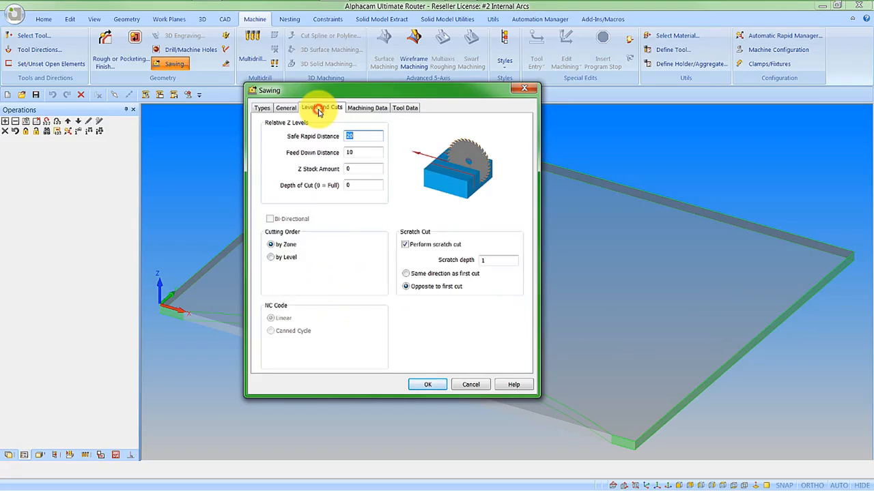
click(352, 168)
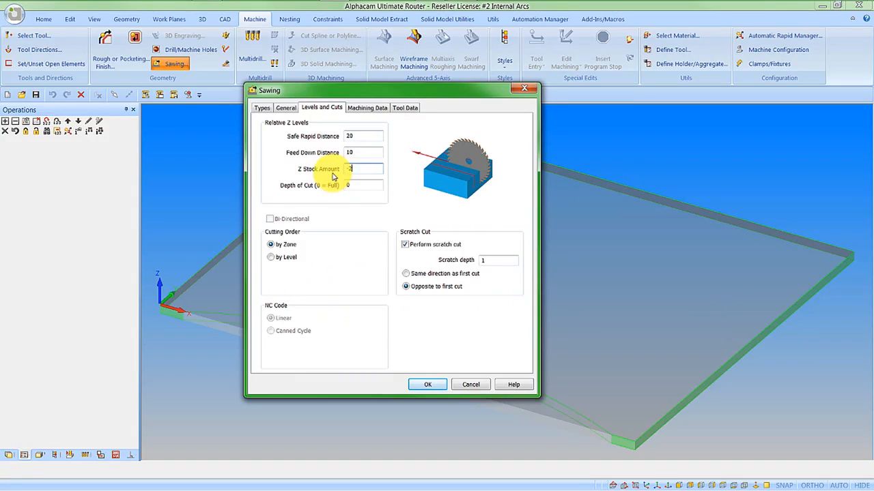
click(350, 185)
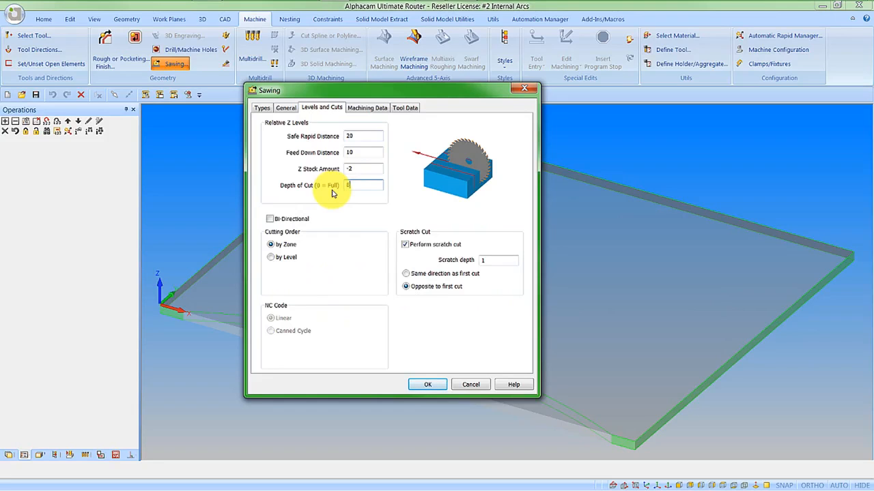
text(8)
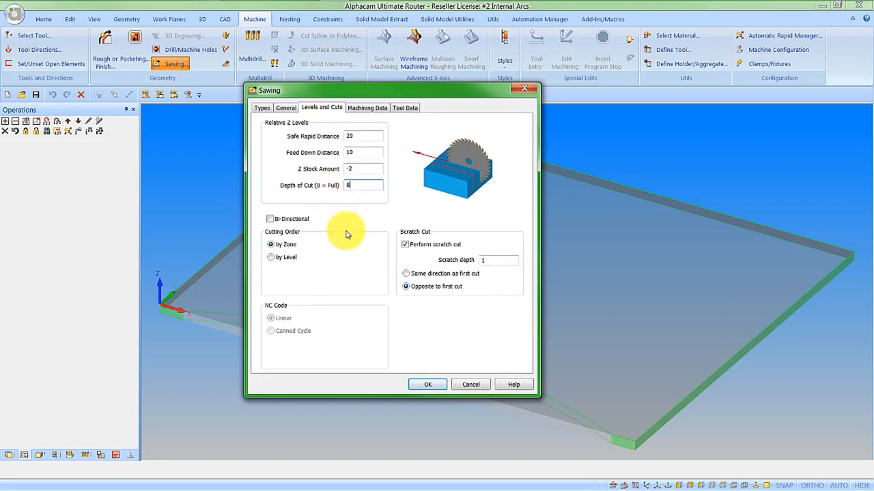
click(405, 245)
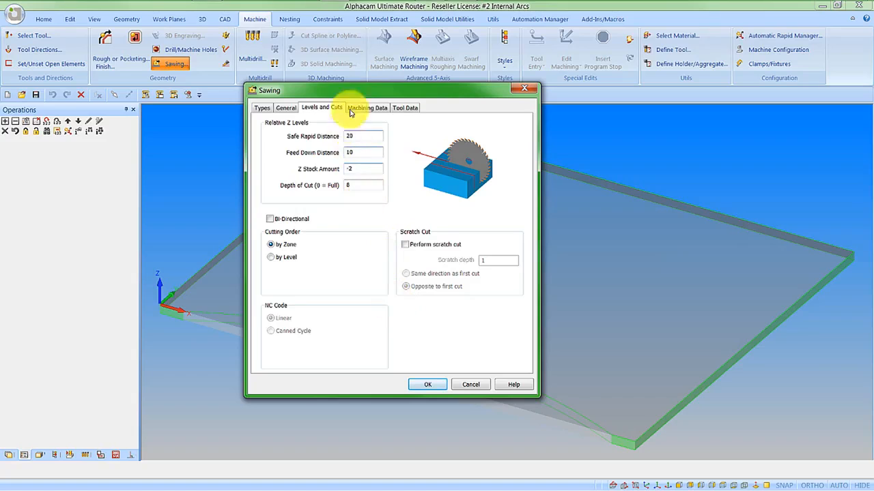
- Apply automatic lead-in/out and set the lead-in to arc radius 10, line length 10 and the right side
click(361, 110)
click(359, 135)
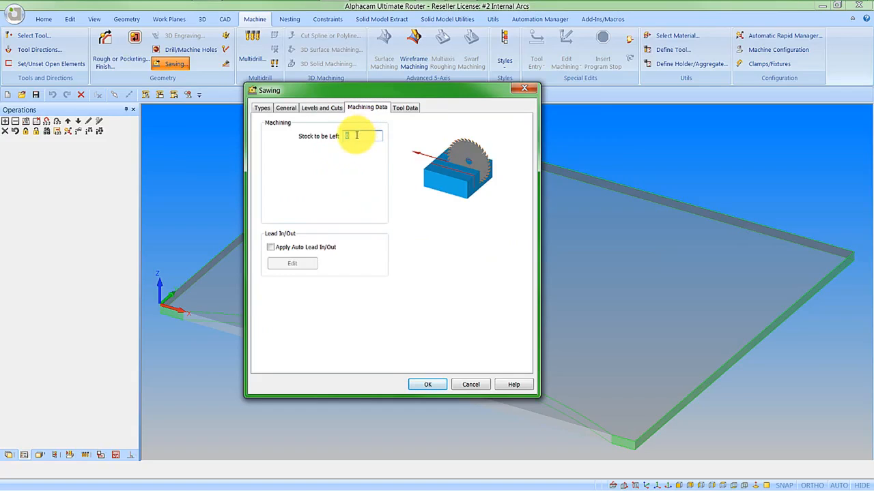
click(271, 248)
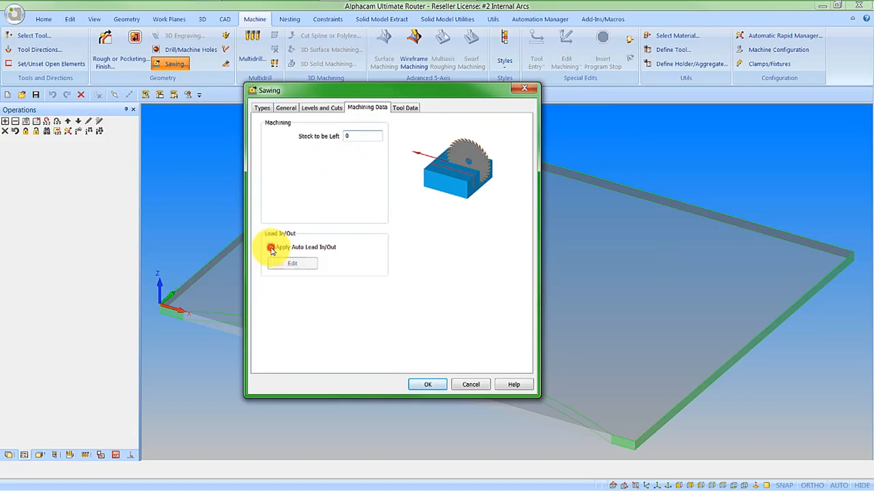
click(288, 266)
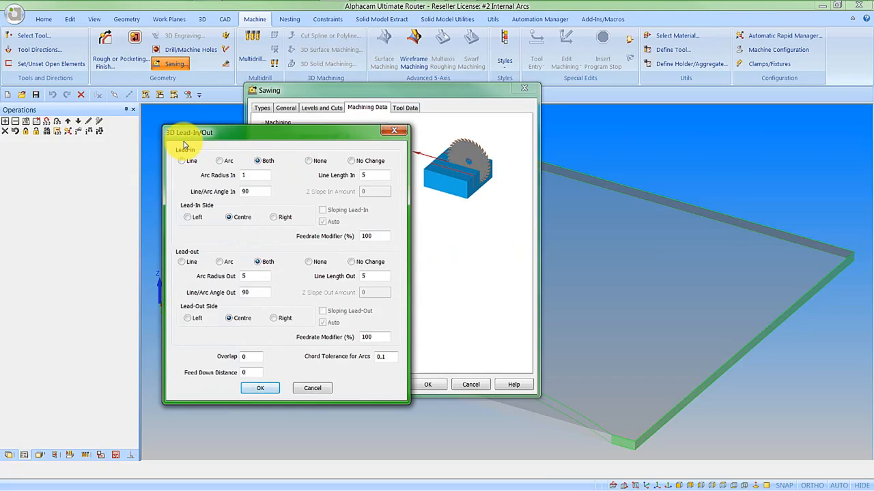
click(253, 179)
text(10)
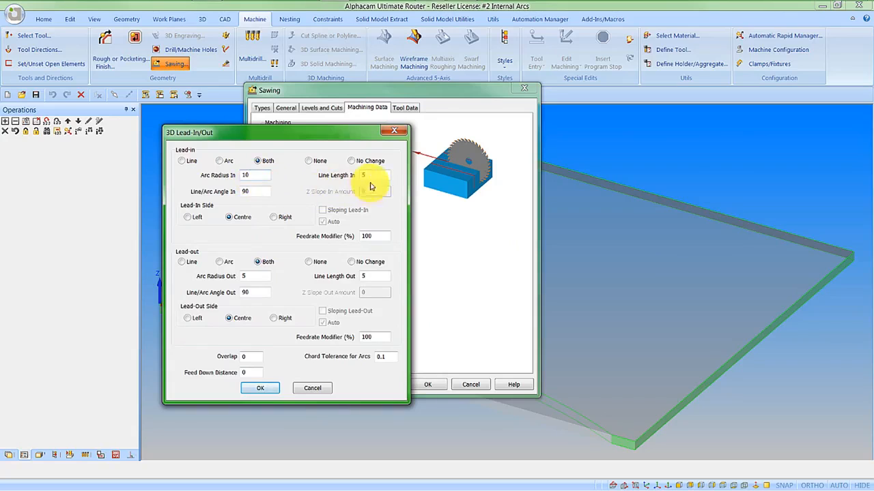
drag(369, 176, 345, 176)
text(10)
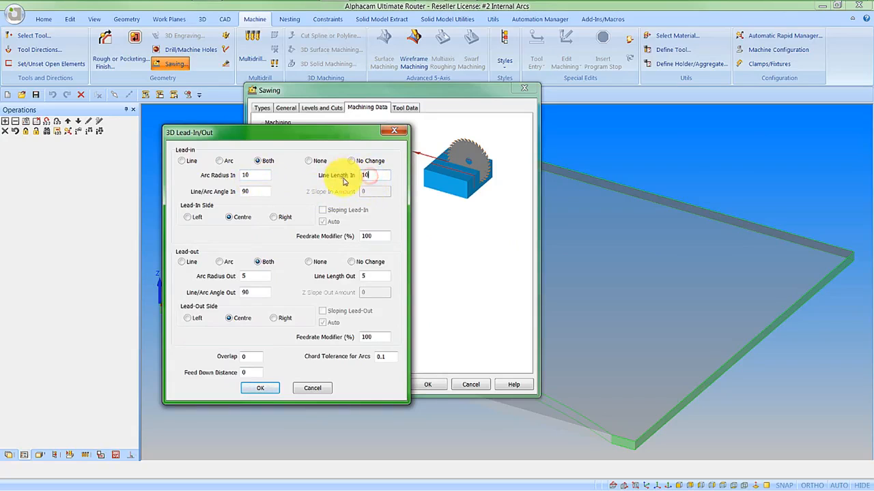
click(274, 218)
- Set the lead-out to arc radius 10, line length 10 and the right side, and accept the lead settings
drag(253, 277, 211, 277)
text(10)
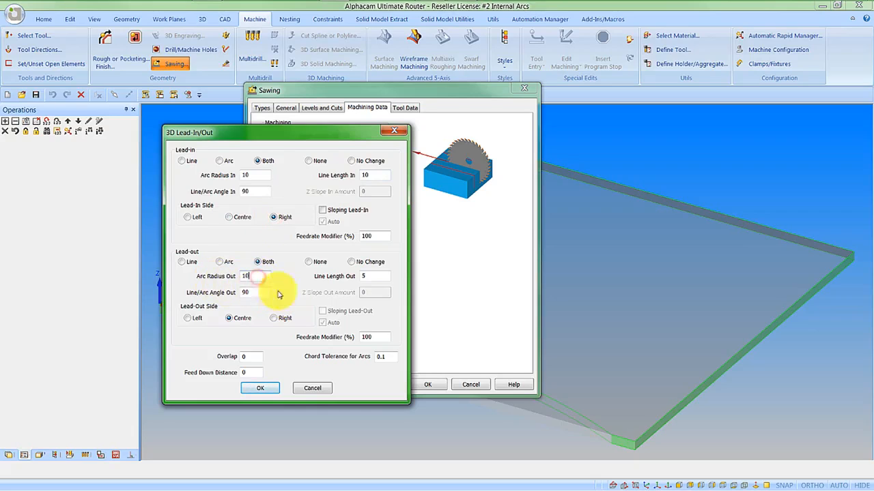
drag(366, 276, 344, 280)
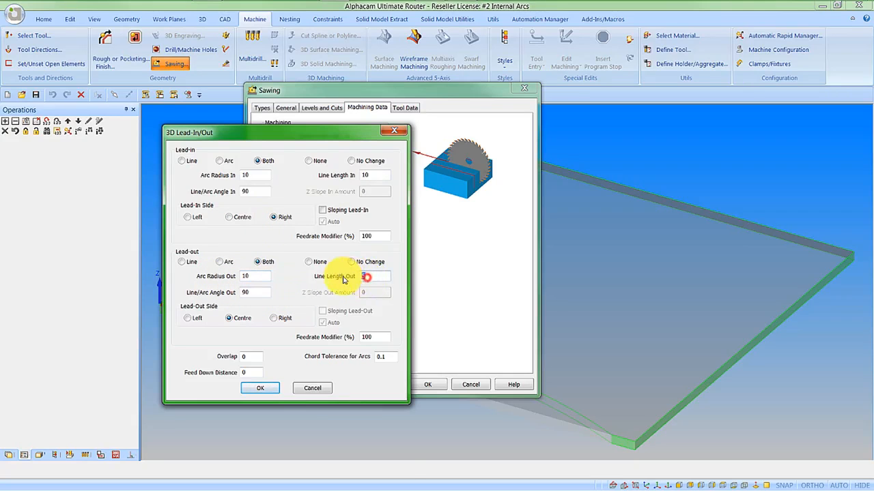
click(275, 320)
click(260, 388)
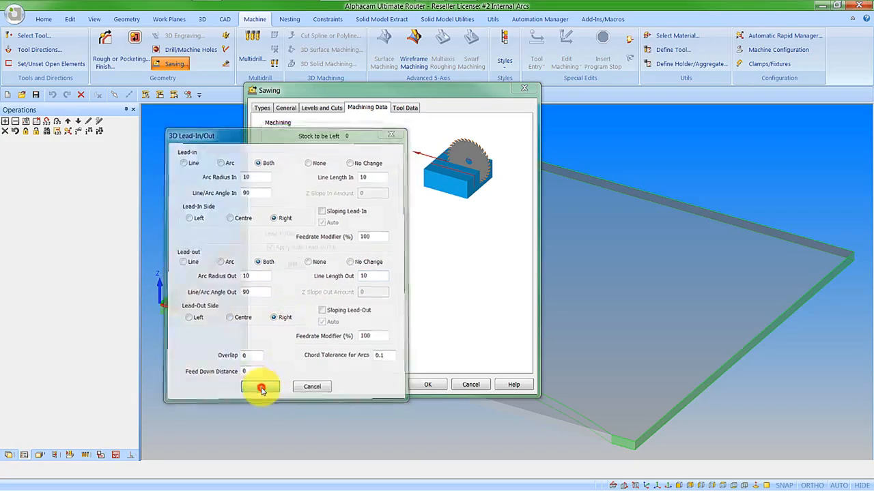
- Accept the sawing settings and apply the operation to the internal arc along the panel's long edge
click(430, 385)
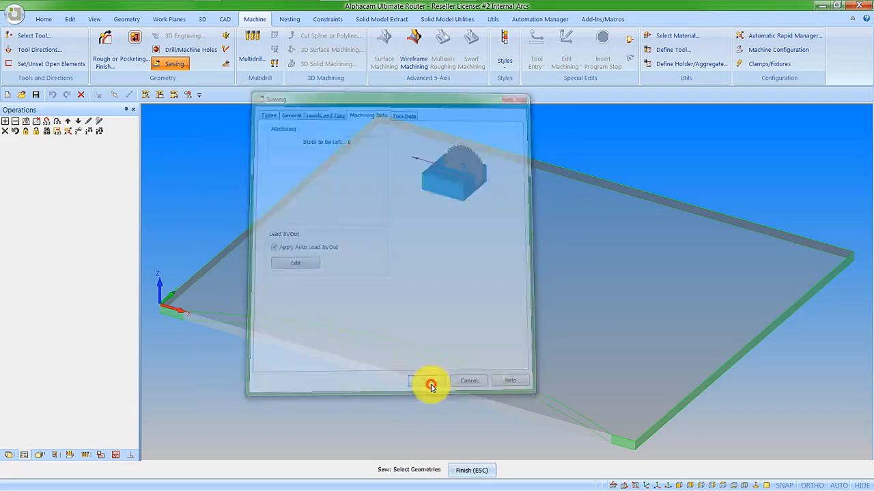
key(Escape)
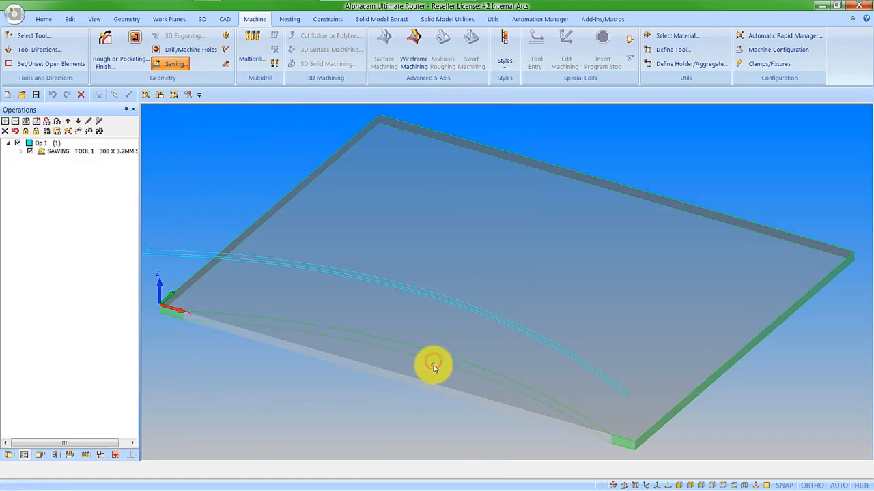
key(a)
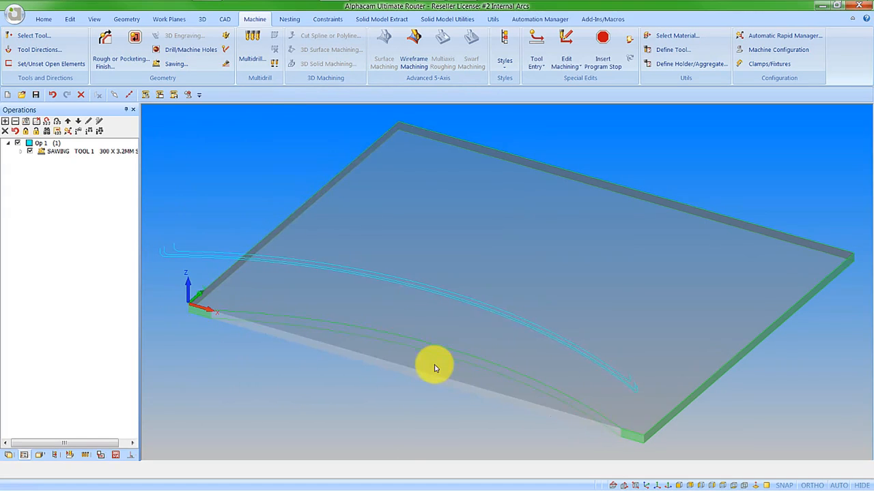
- Simulate the sawing toolpath on the arc, slow the playback to medium speed and return to the isometric view
click(69, 455)
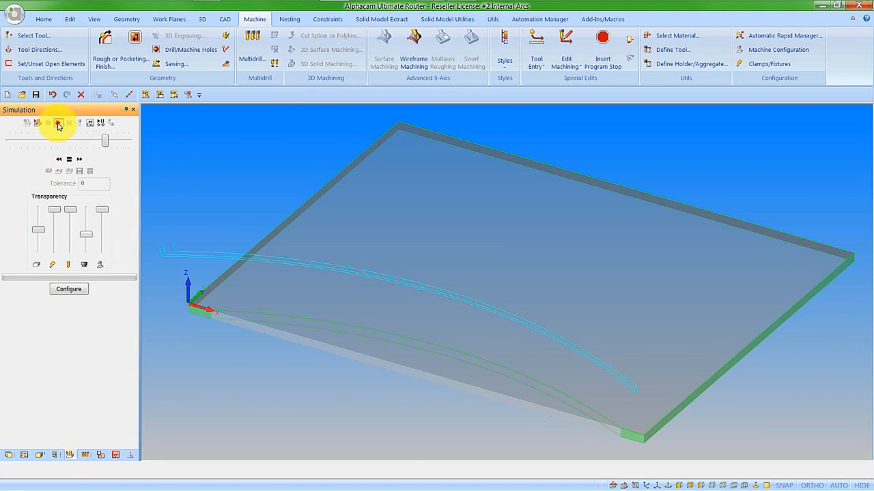
click(58, 124)
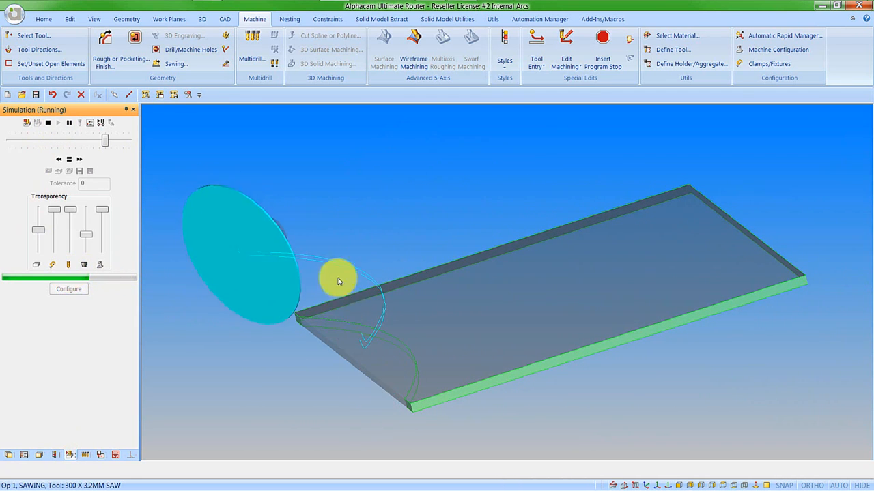
click(69, 158)
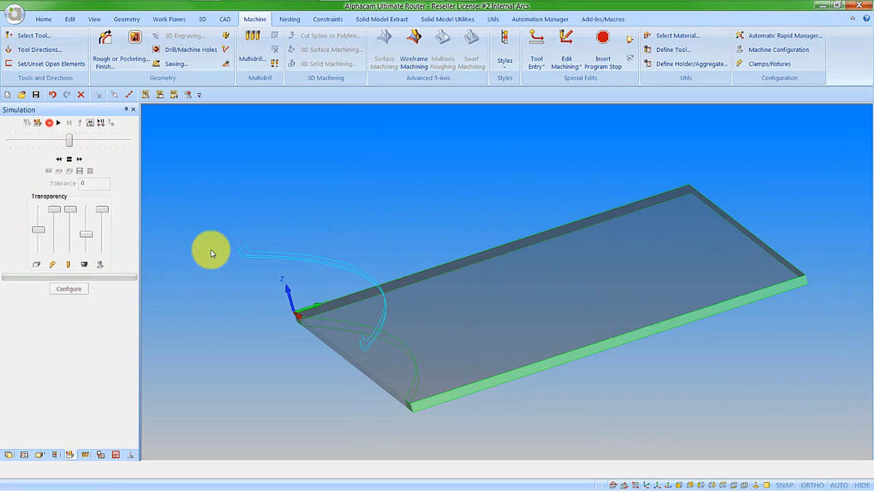
click(639, 486)
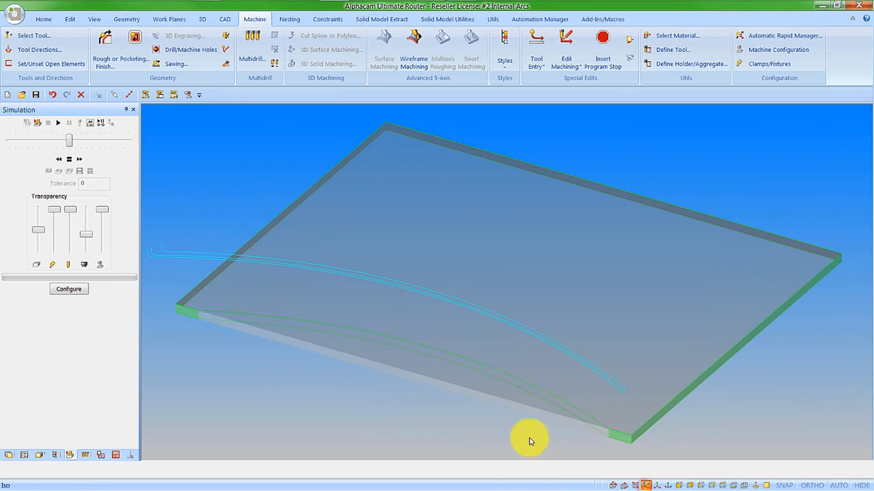
- Load the Head – Head machine configuration from the 2016 R1 folder
click(8, 456)
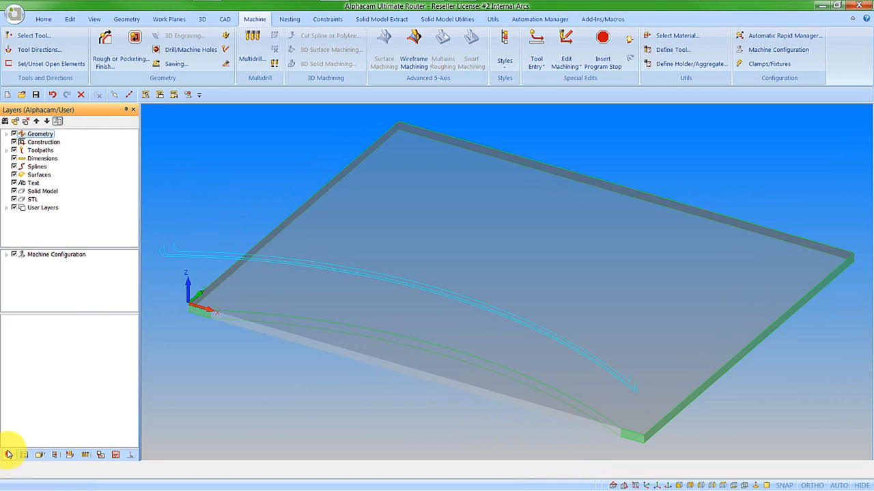
right_click(58, 254)
click(81, 263)
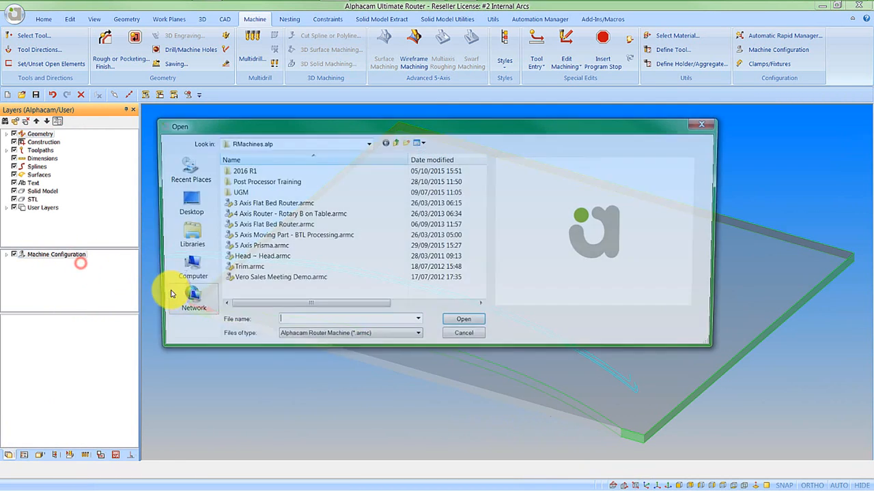
double_click(236, 170)
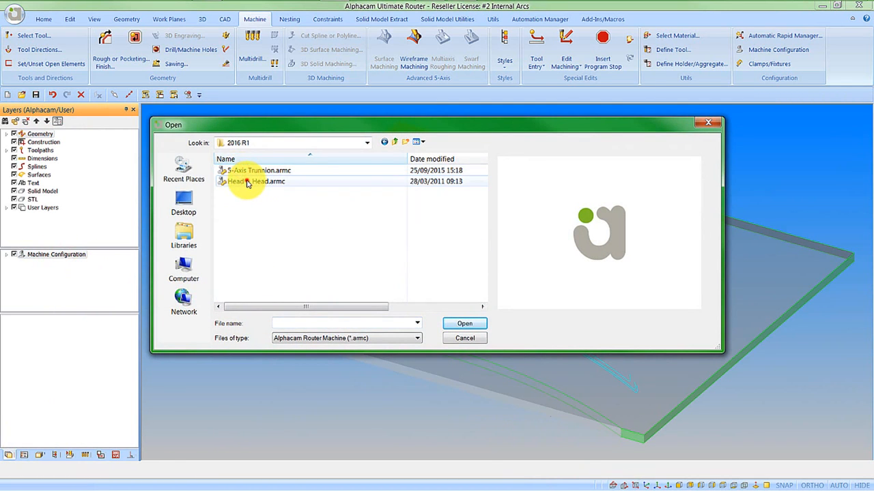
double_click(247, 181)
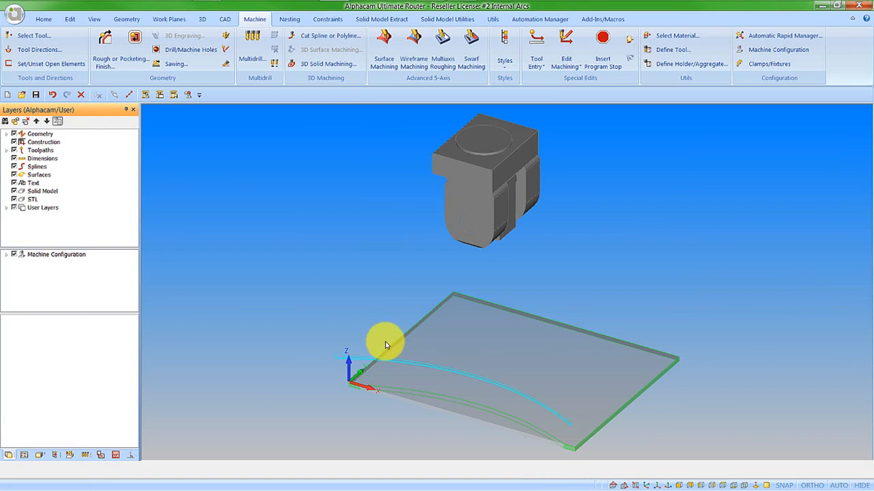
- Launch the Simulator for the sawing operation and run it at a higher speed
right_click(363, 286)
mouse_move(409, 273)
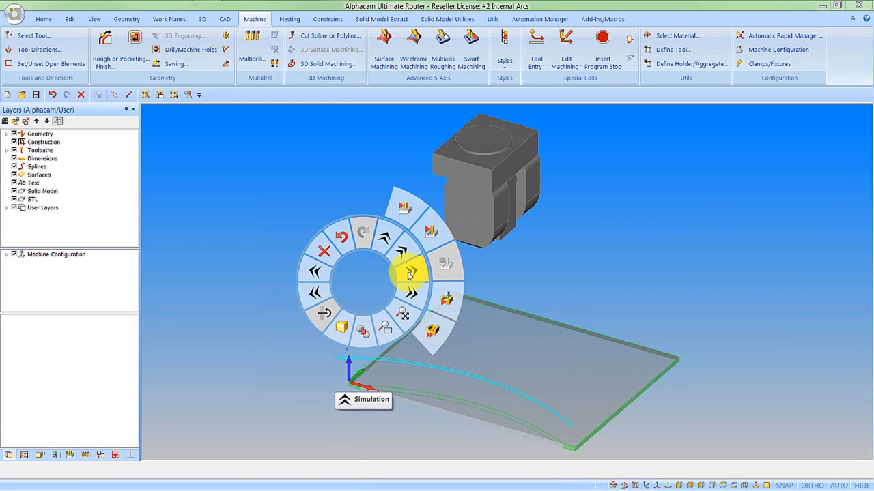
click(444, 298)
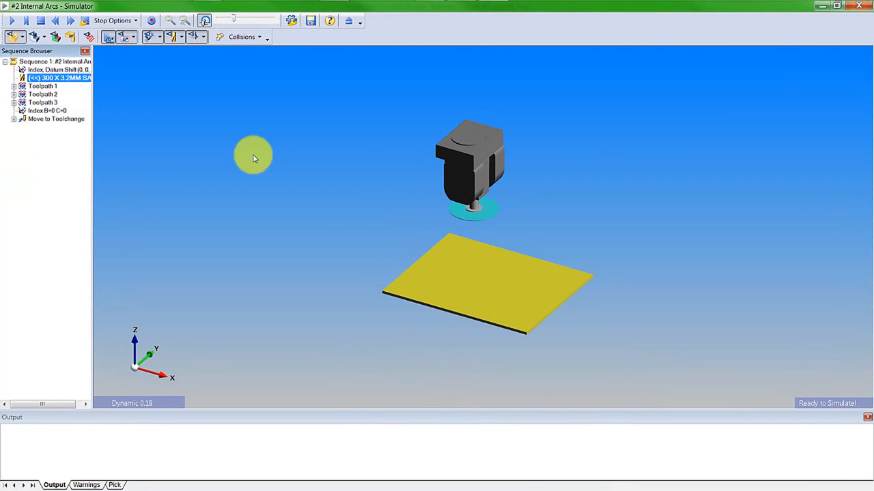
click(11, 21)
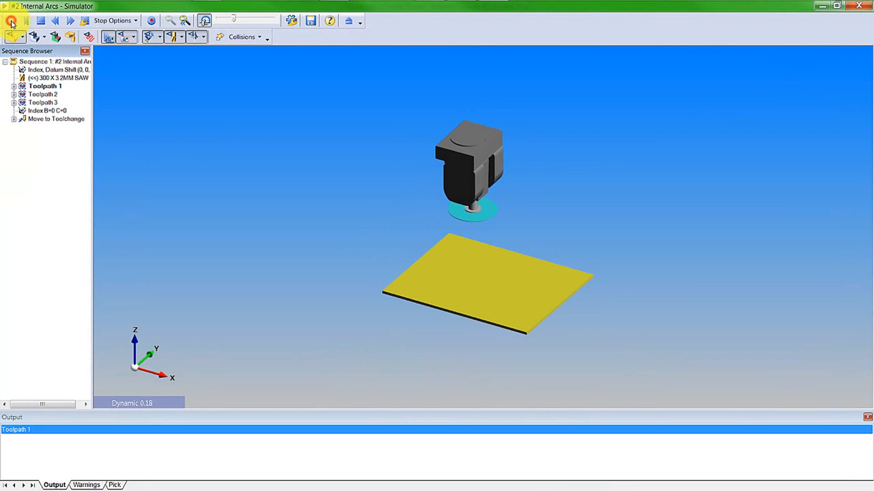
drag(234, 21, 259, 25)
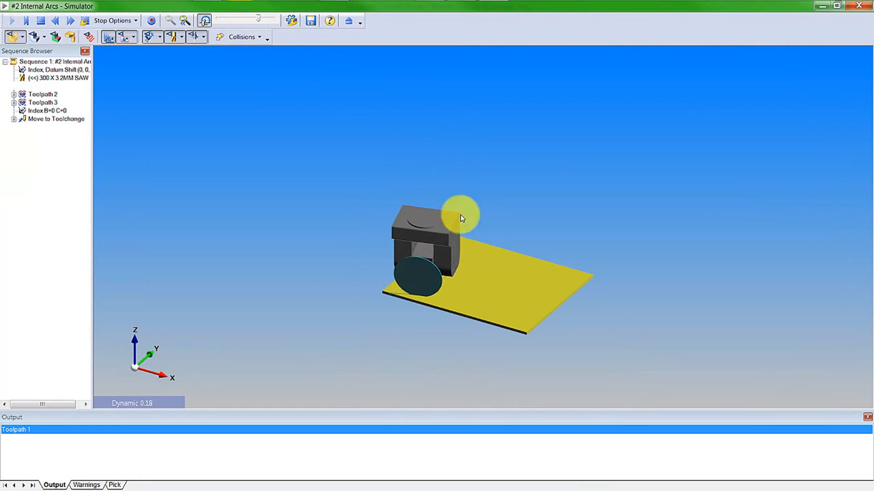
- Examine close up how the tilting head guides the blade along the arc and the groove it cuts
middle_drag(460, 270, 439, 308)
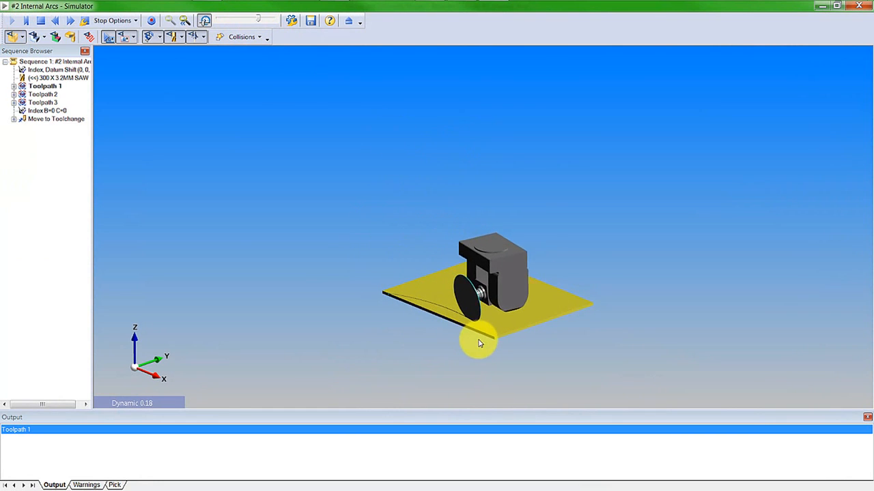
scroll(482, 318, up, 6)
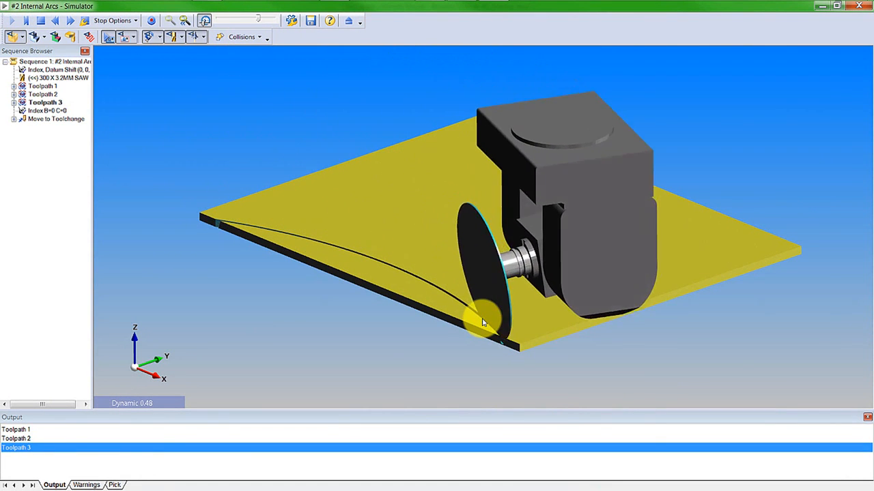
drag(507, 318, 517, 286)
drag(301, 200, 289, 246)
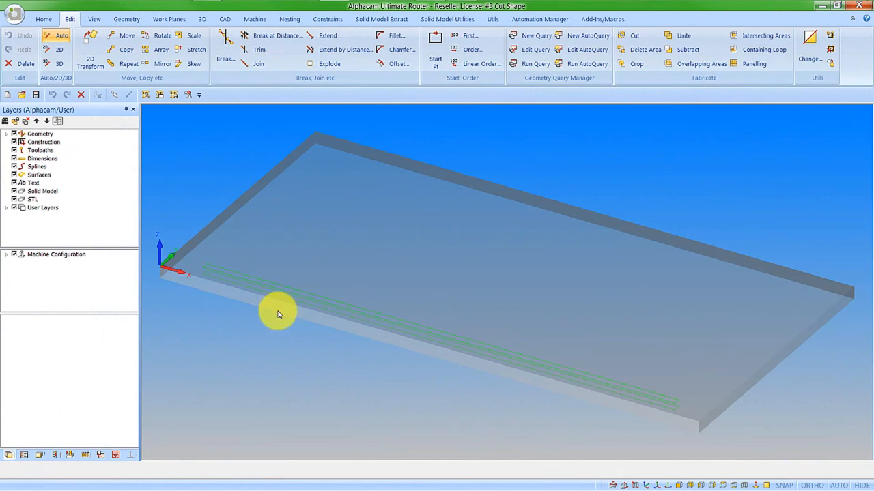
- Select the 300 x 3.2mm Saw from the Alphacam 2016 R1 tool folder as the cutting tool
scroll(201, 270, up, 5)
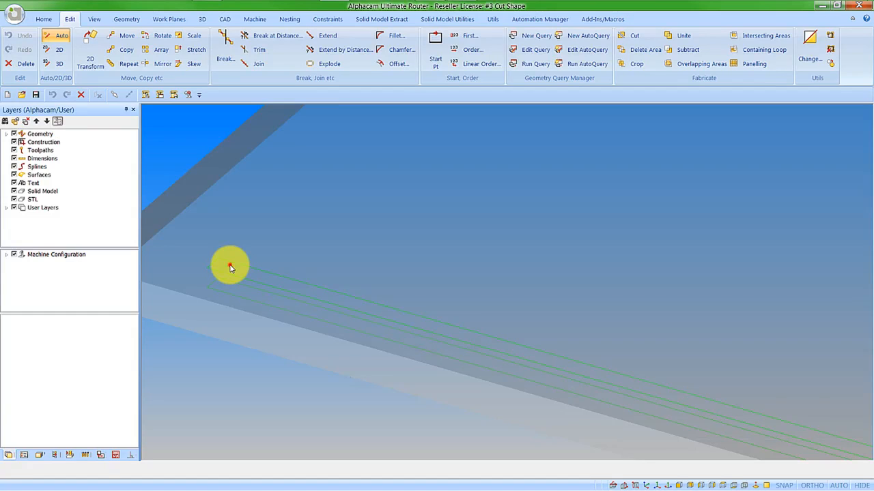
scroll(230, 267, down, 5)
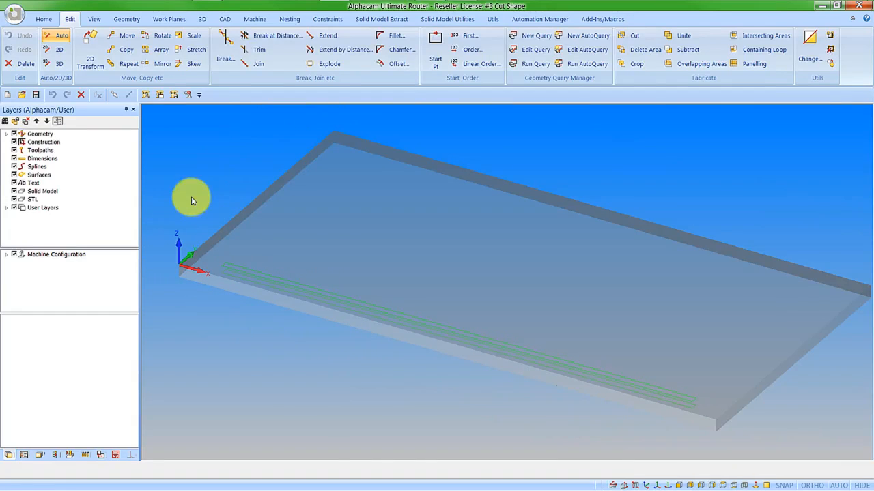
click(253, 18)
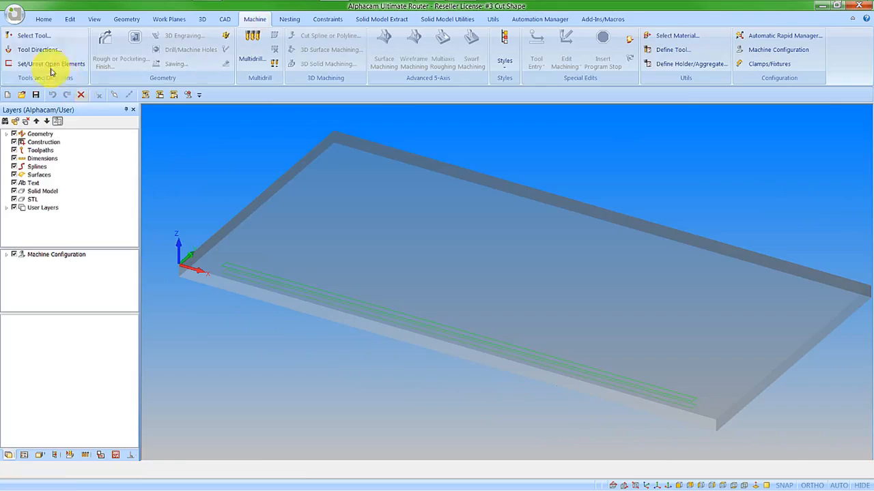
click(31, 39)
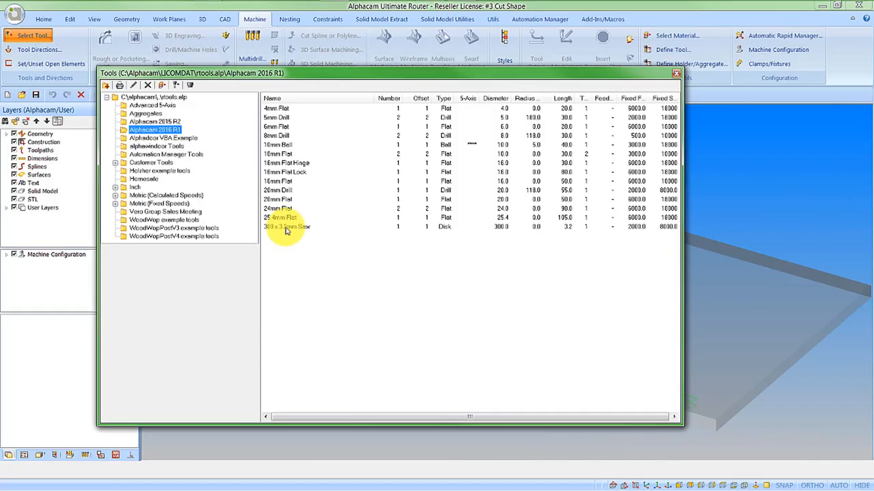
double_click(285, 228)
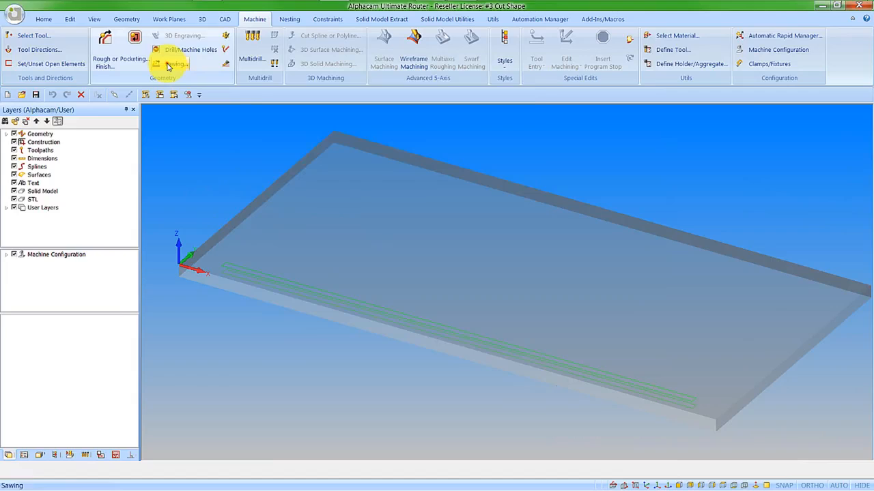
- Set up a sawing operation on Shapes with automatic Z levels, left head position, full cut depth and a width of cut of 3
click(169, 63)
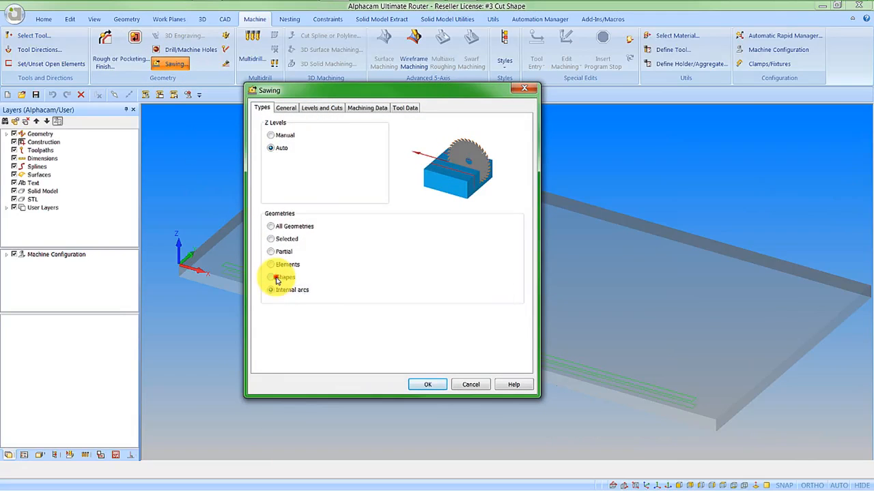
click(285, 109)
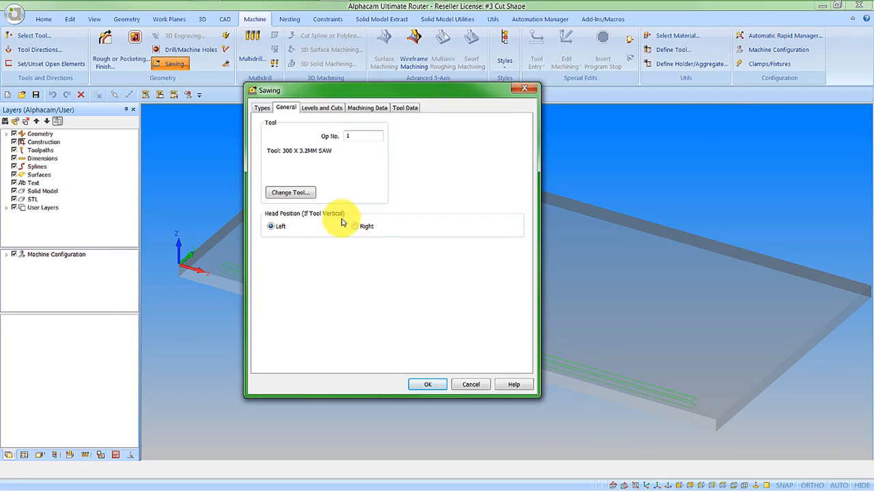
click(326, 108)
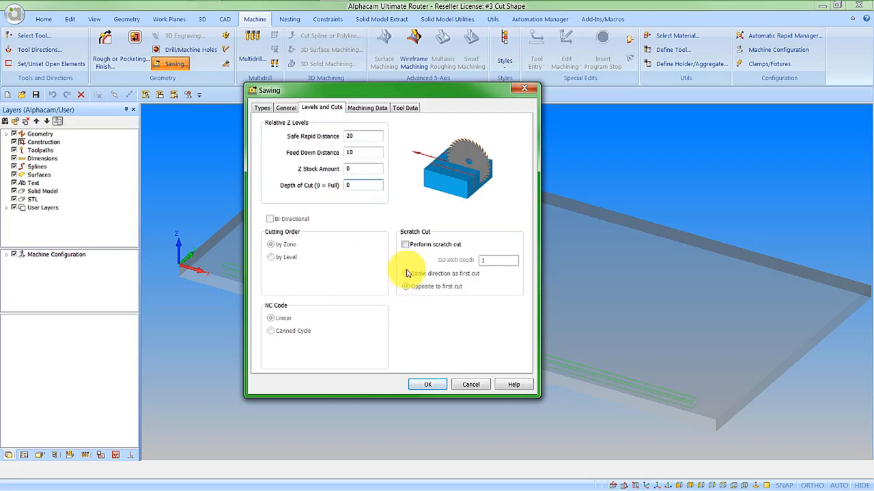
click(367, 109)
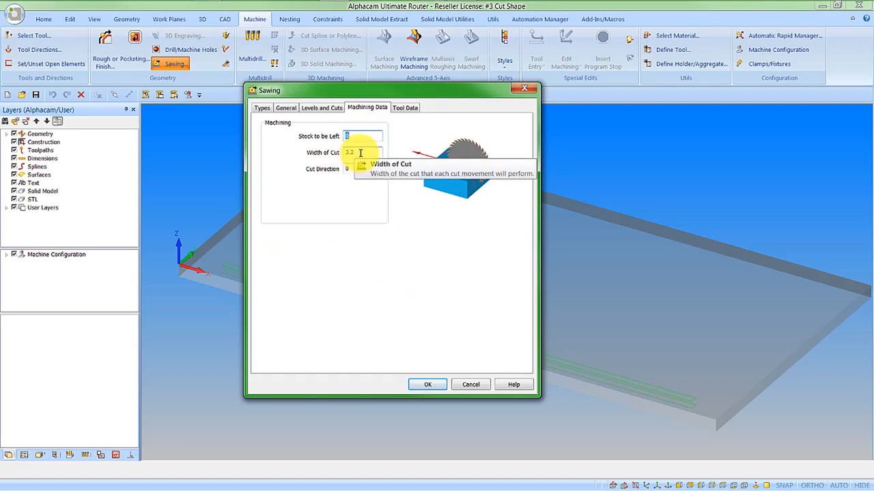
double_click(360, 152)
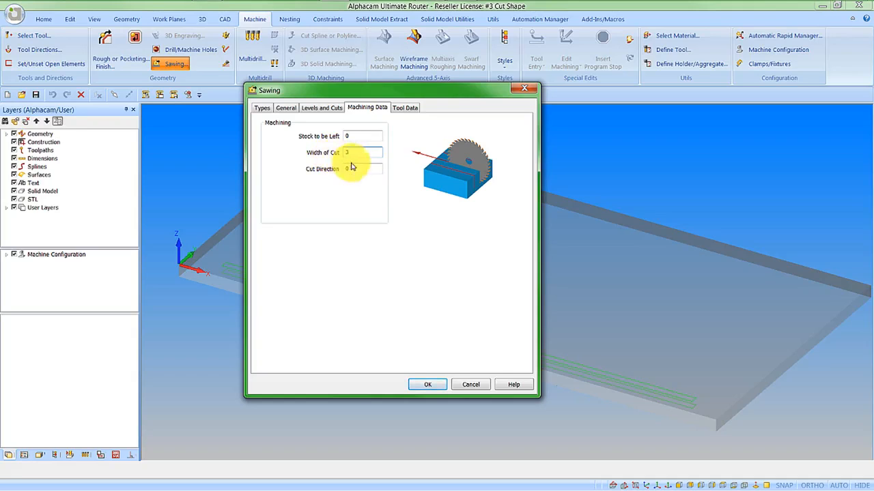
click(403, 108)
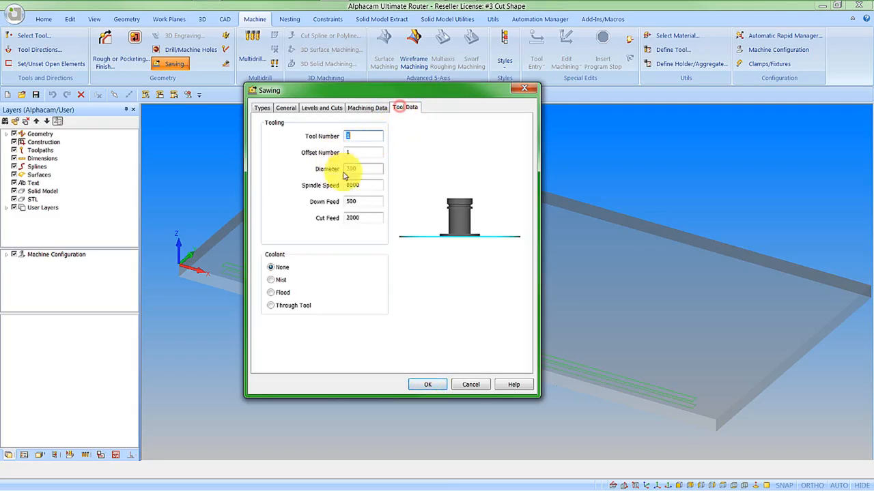
- Apply the sawing operation to the narrow rectangle along the board's front edge and check the resulting toolpaths
click(430, 386)
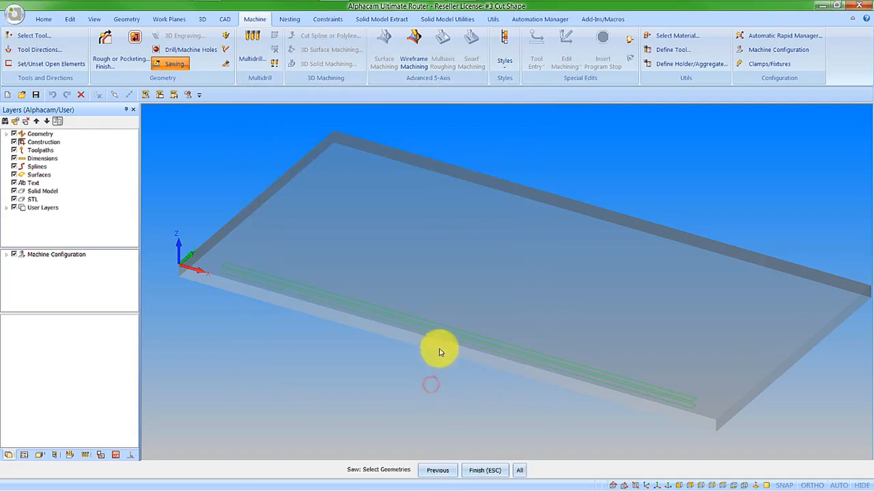
click(439, 333)
right_click(439, 332)
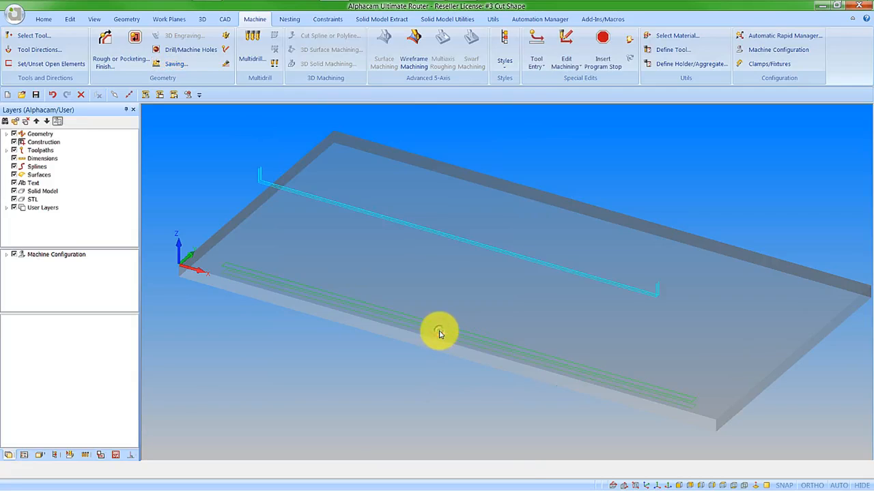
scroll(263, 184, up, 4)
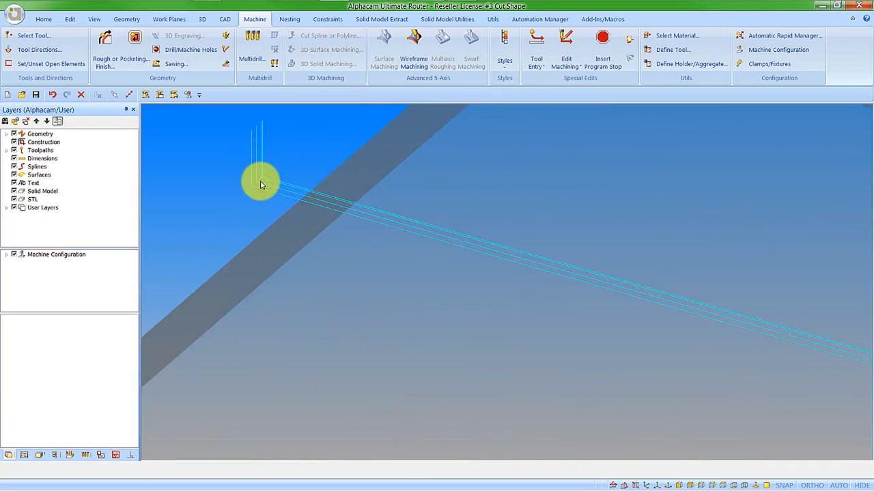
scroll(260, 183, down, 2)
scroll(260, 183, down, 2)
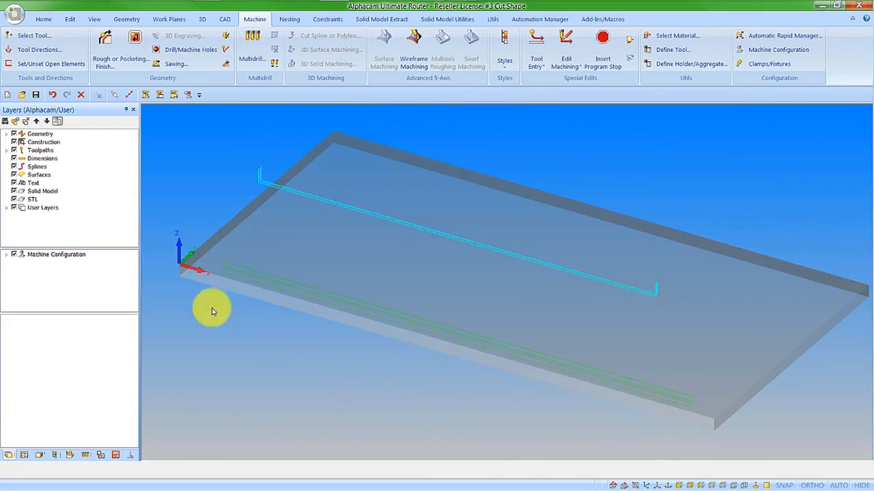
- Run the solid simulation of the shape sawing at increased speed, inspect the groove close up and leave the solid view
click(68, 454)
click(39, 123)
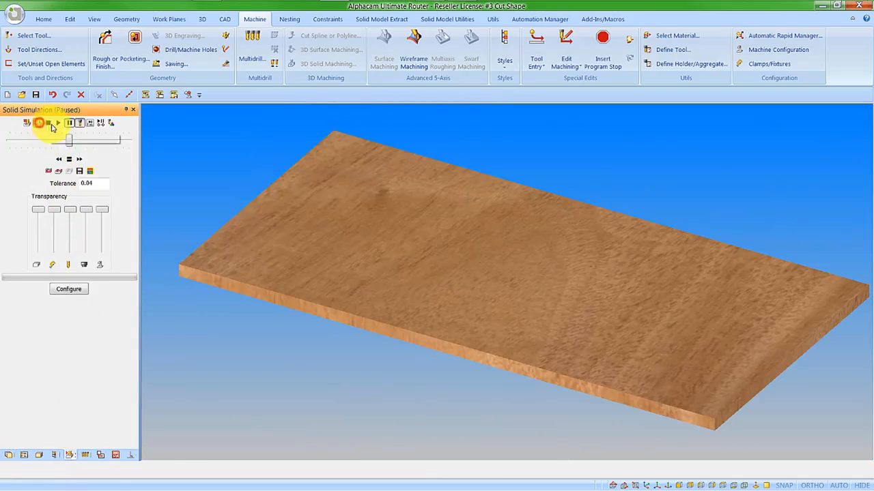
click(59, 123)
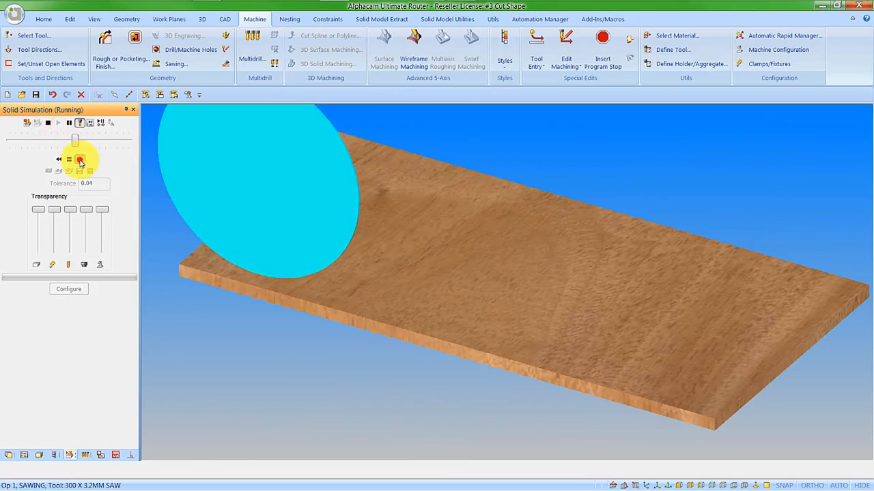
click(80, 159)
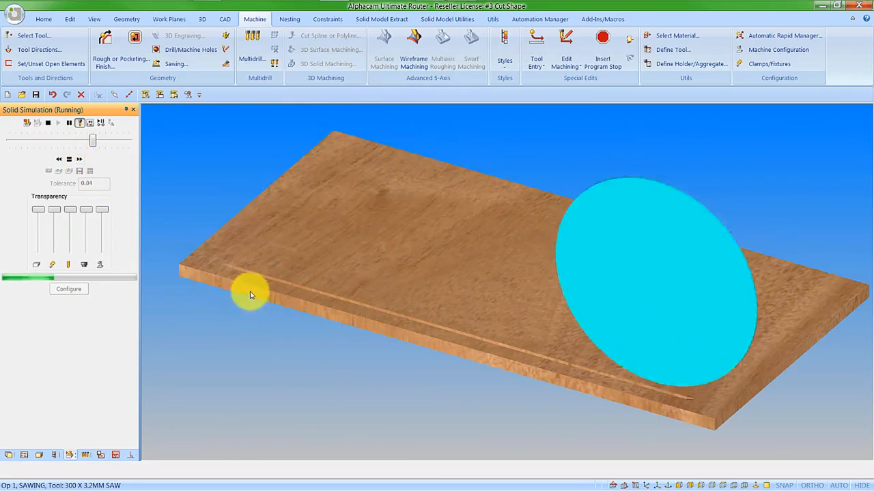
scroll(230, 269, up, 5)
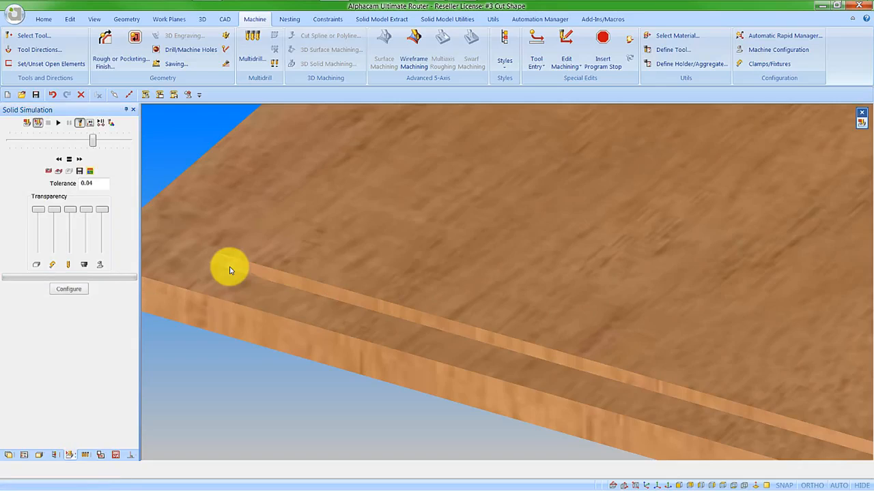
click(38, 124)
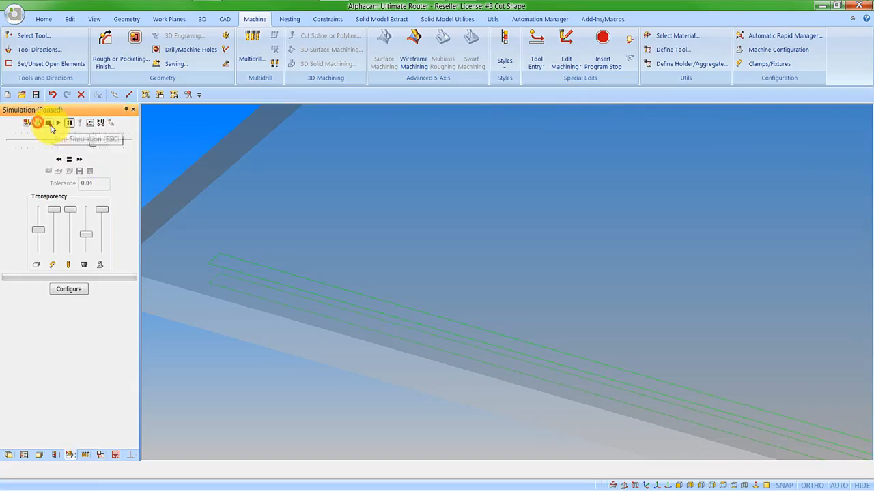
- Fillet the corners at the end of the narrow rectangle nearest the origin
scroll(215, 278, down, 1)
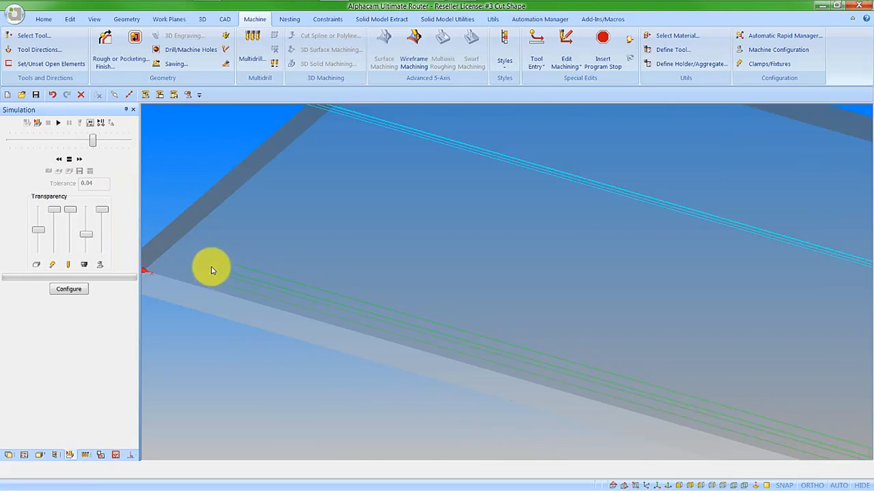
scroll(211, 267, up, 2)
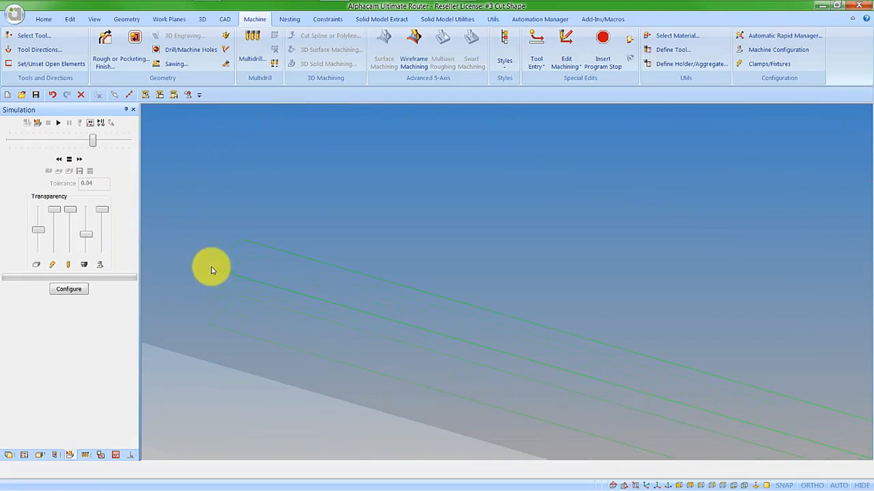
click(72, 20)
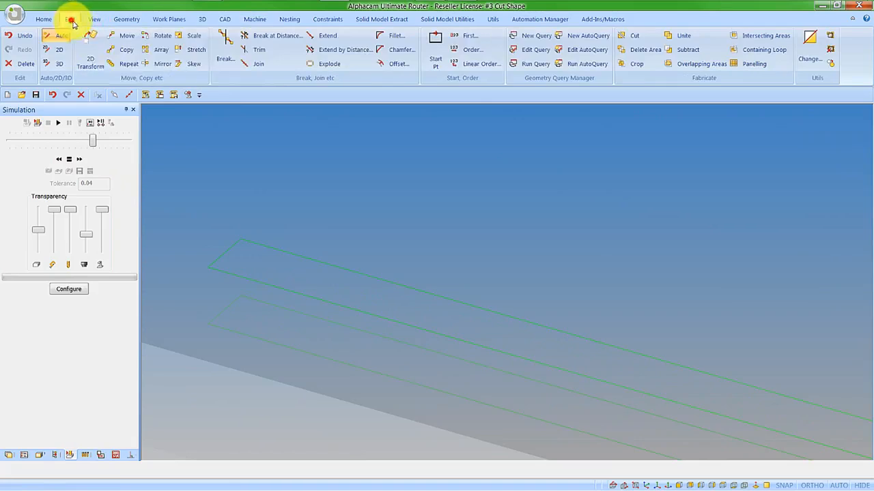
click(395, 40)
click(406, 294)
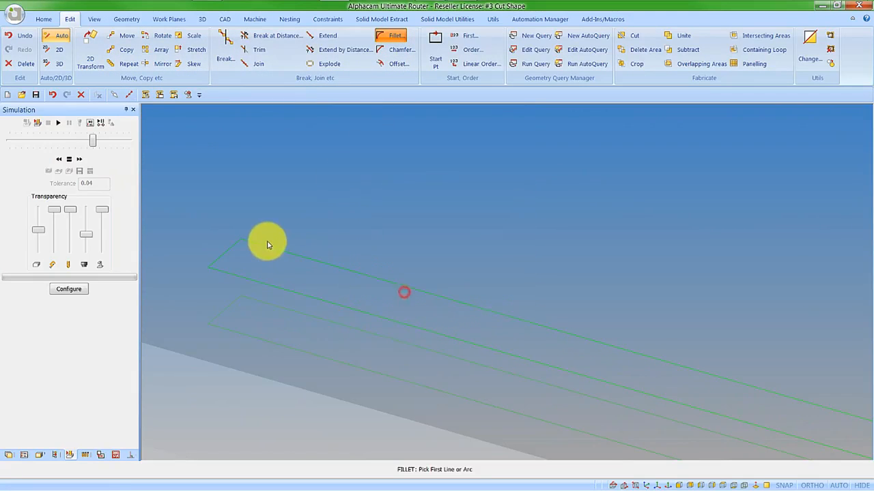
click(260, 245)
click(221, 272)
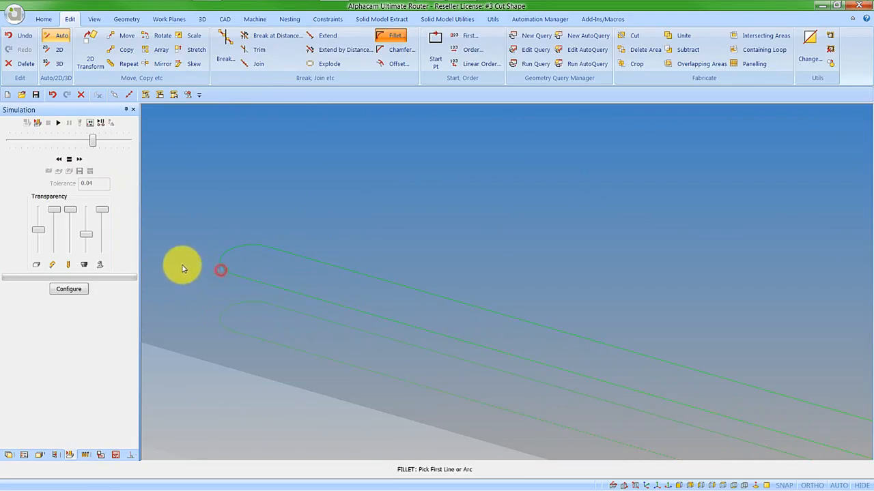
- Chamfer the front corner at the rectangle's far end with a first distance of 6 and a second distance of 20
scroll(179, 265, down, 3)
scroll(654, 415, up, 5)
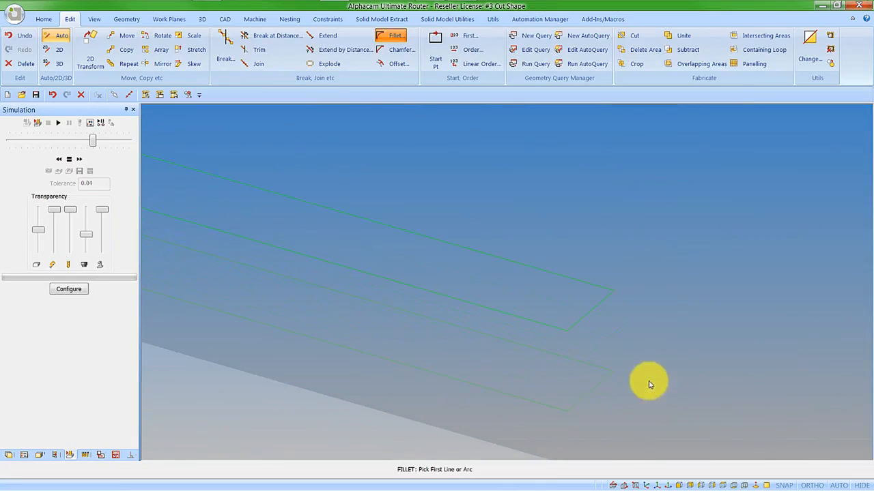
key(Escape)
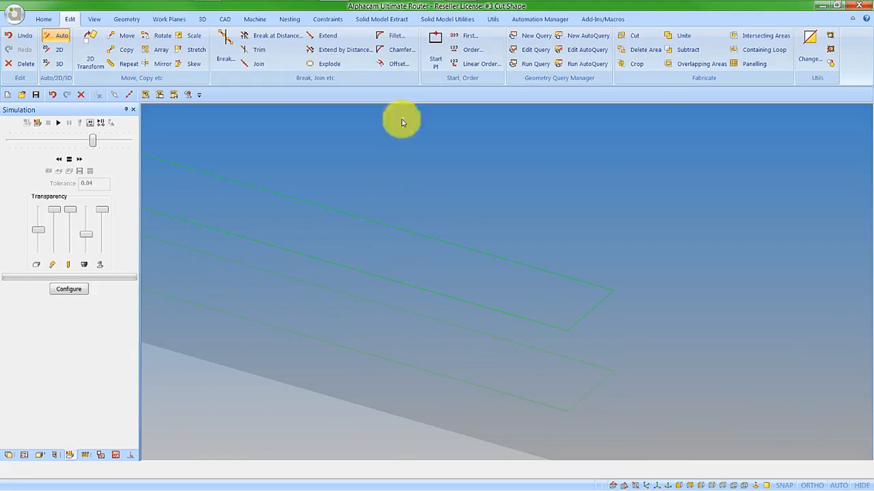
click(400, 50)
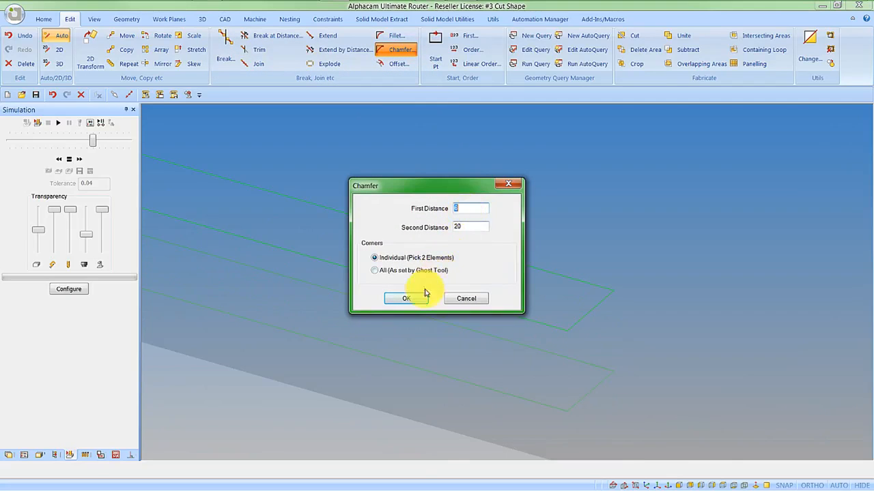
click(415, 300)
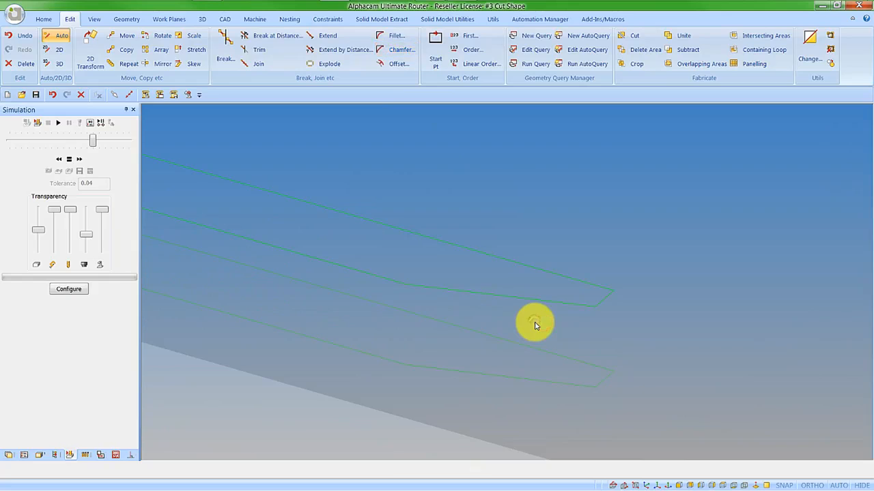
- Reduce the width of cut of the existing sawing operation and regenerate its toolpaths on the modified shape
click(24, 455)
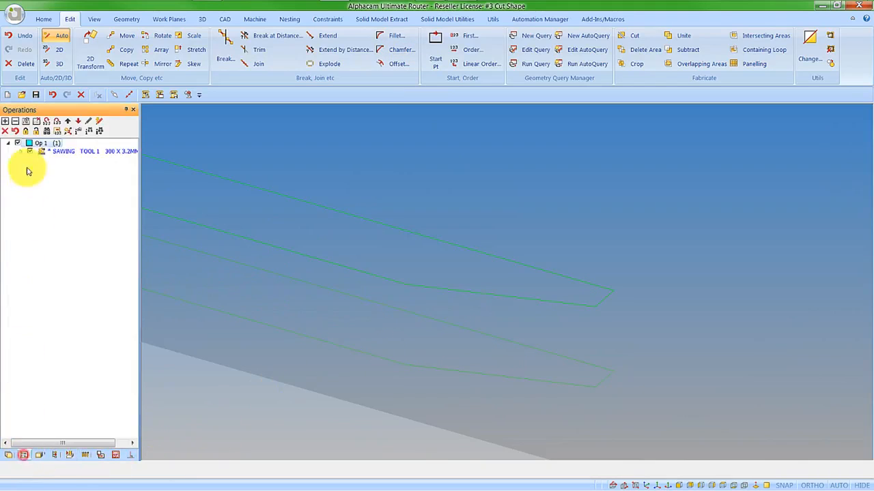
right_click(71, 155)
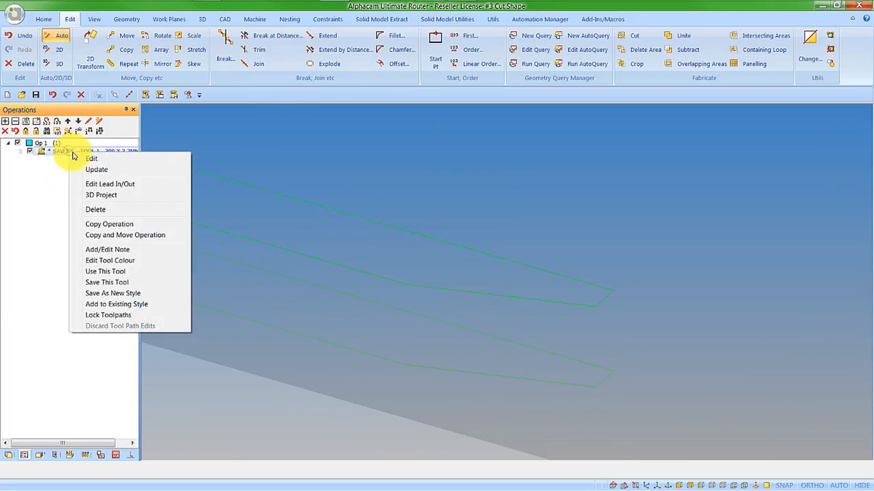
click(86, 161)
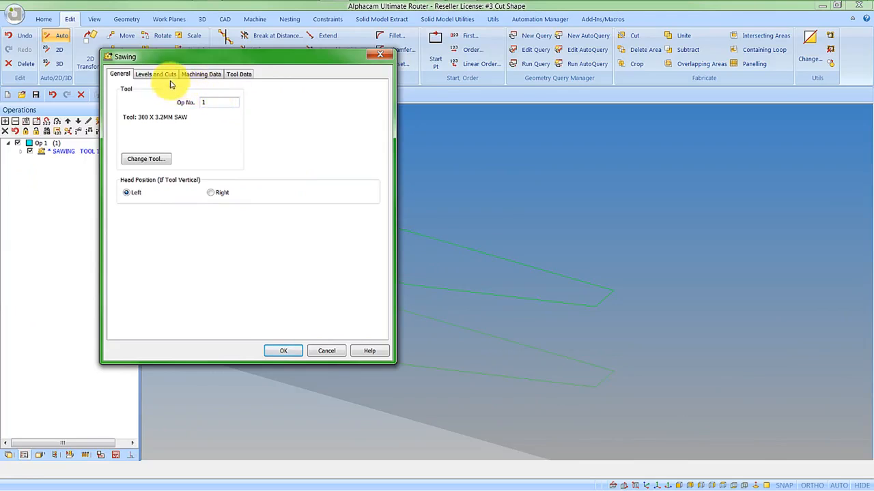
click(201, 74)
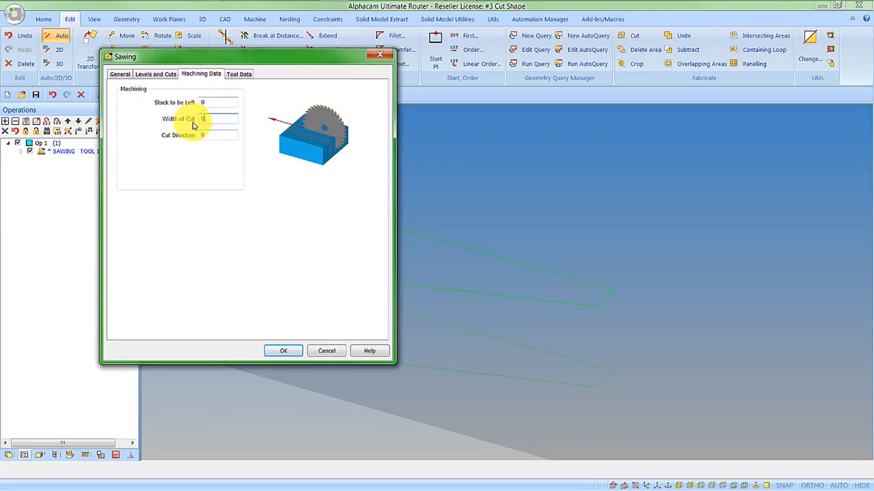
click(283, 351)
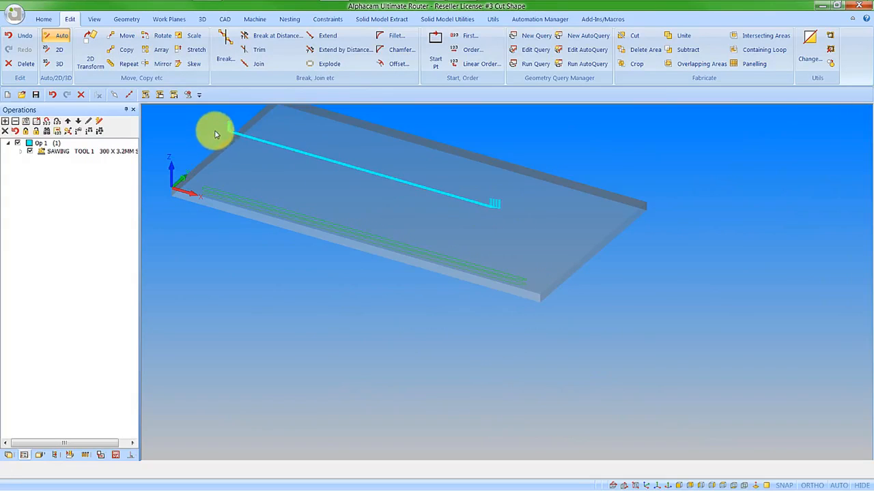
scroll(229, 133, up, 3)
scroll(230, 134, down, 5)
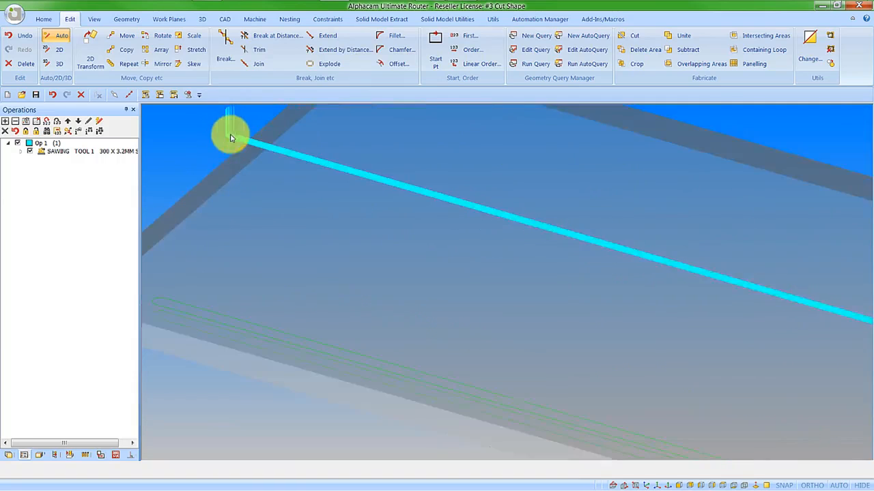
- Run the solid simulation of the regenerated sawing operation and examine the chamfered far end of the groove close up
click(70, 456)
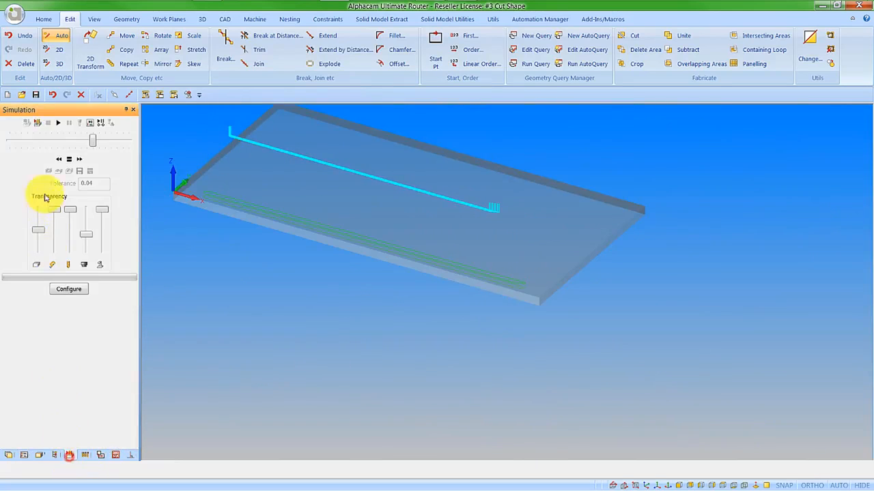
click(38, 124)
click(58, 124)
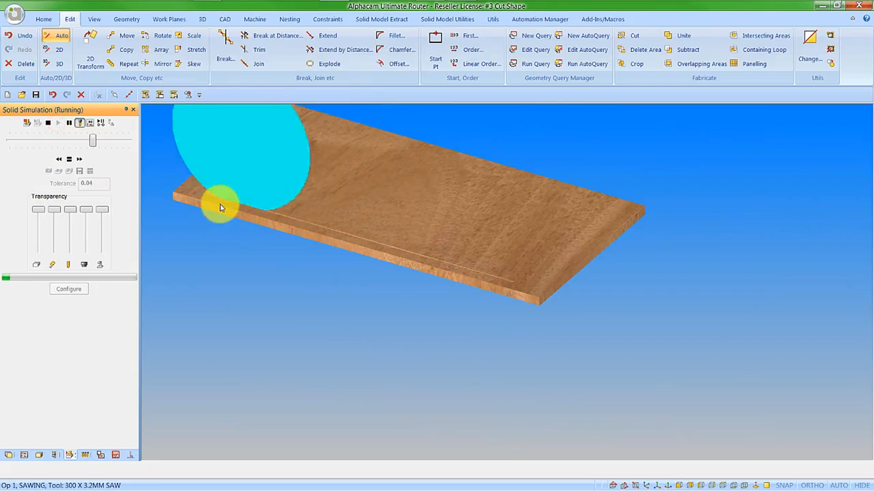
scroll(520, 285, up, 2)
scroll(519, 285, up, 3)
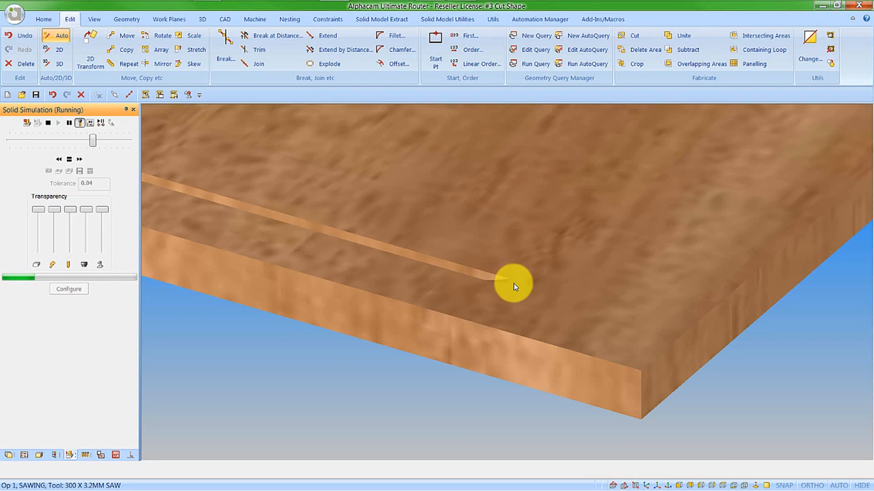
scroll(505, 289, up, 4)
scroll(505, 289, down, 5)
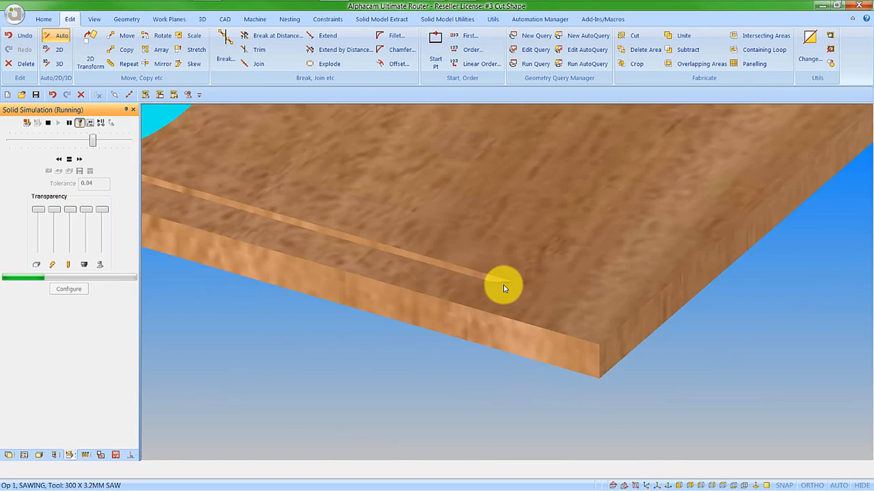
- Examine the filleted end of the groove nearest the origin close up while the saw passes are simulated
scroll(505, 289, down, 5)
scroll(293, 225, up, 5)
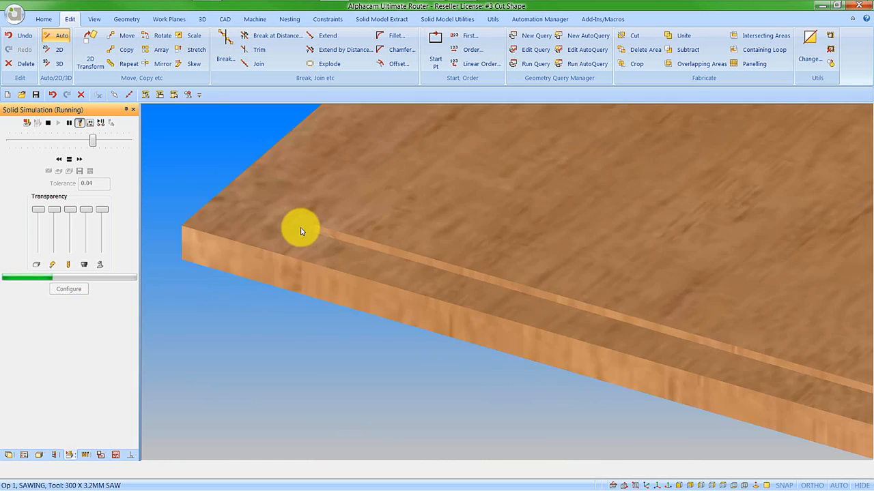
scroll(300, 231, up, 4)
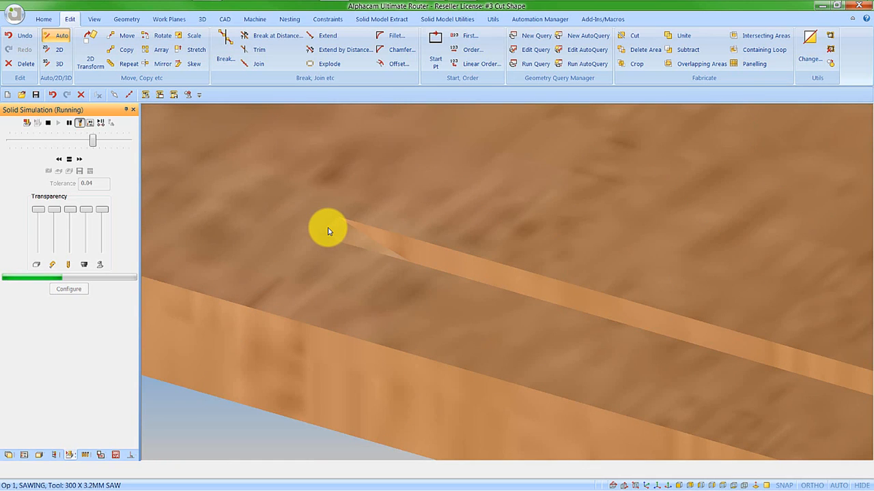
scroll(328, 231, down, 2)
scroll(327, 231, up, 2)
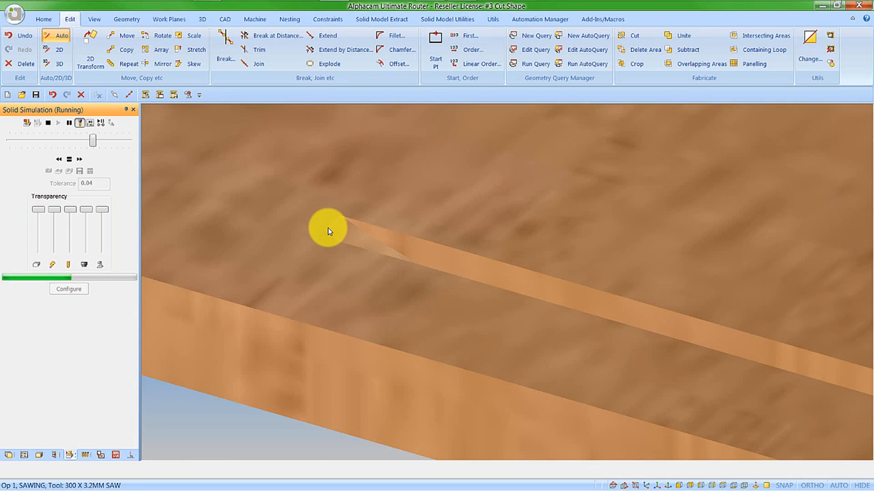
scroll(328, 231, down, 2)
scroll(335, 236, up, 2)
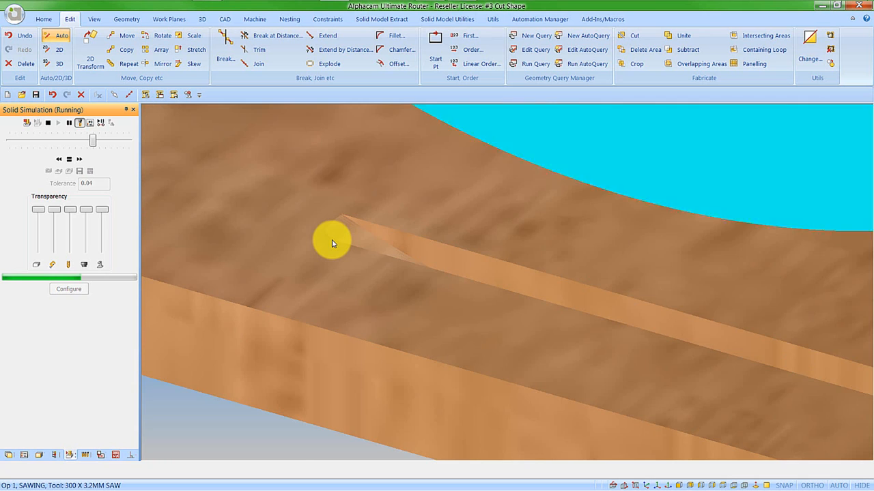
- Follow the remaining saw passes to the end of the simulation and inspect the finished chamfered end of the groove
scroll(322, 246, down, 4)
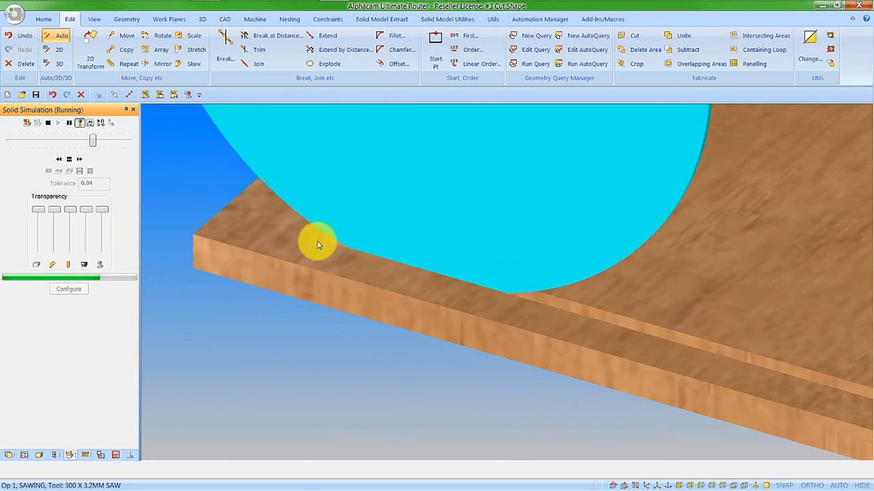
scroll(305, 254, down, 3)
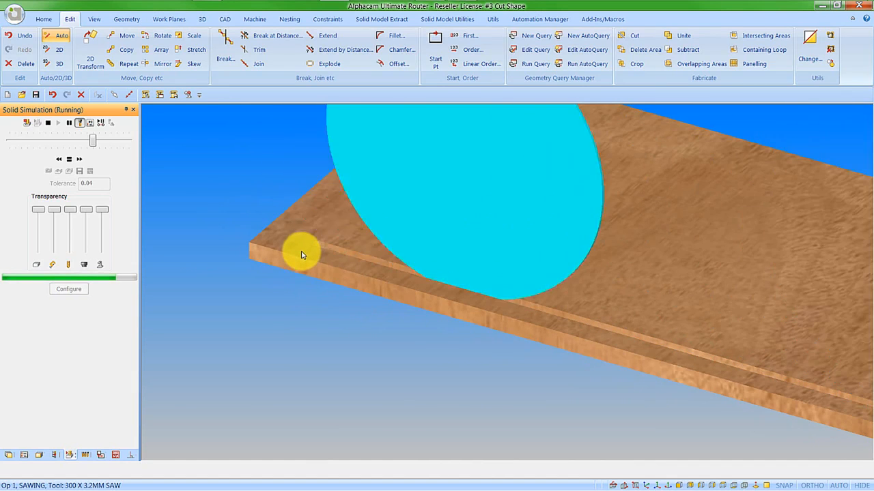
scroll(305, 254, down, 3)
scroll(617, 348, up, 6)
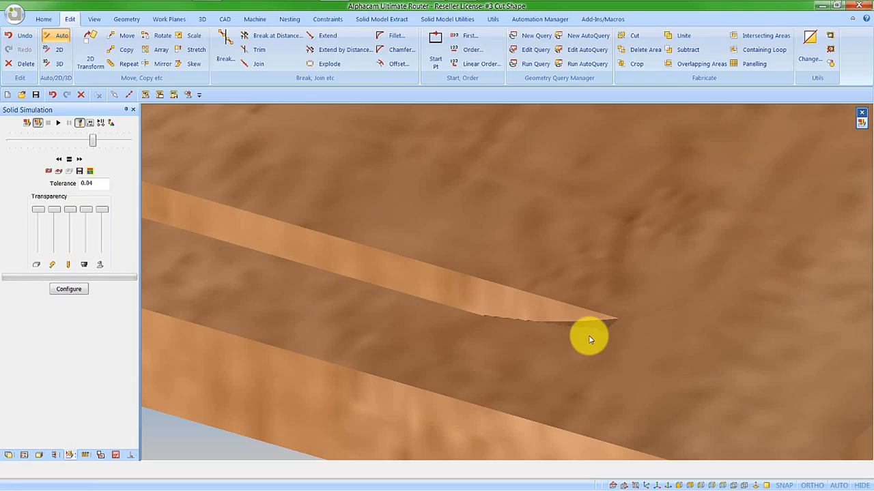
scroll(590, 339, down, 6)
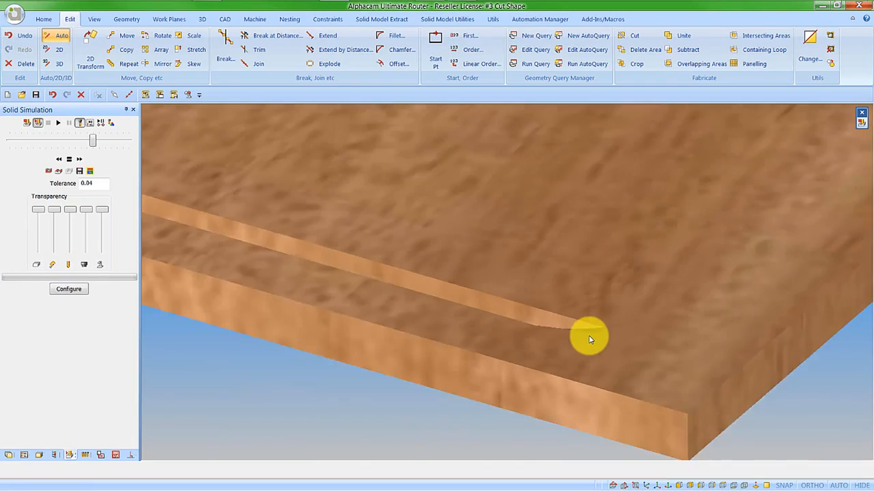